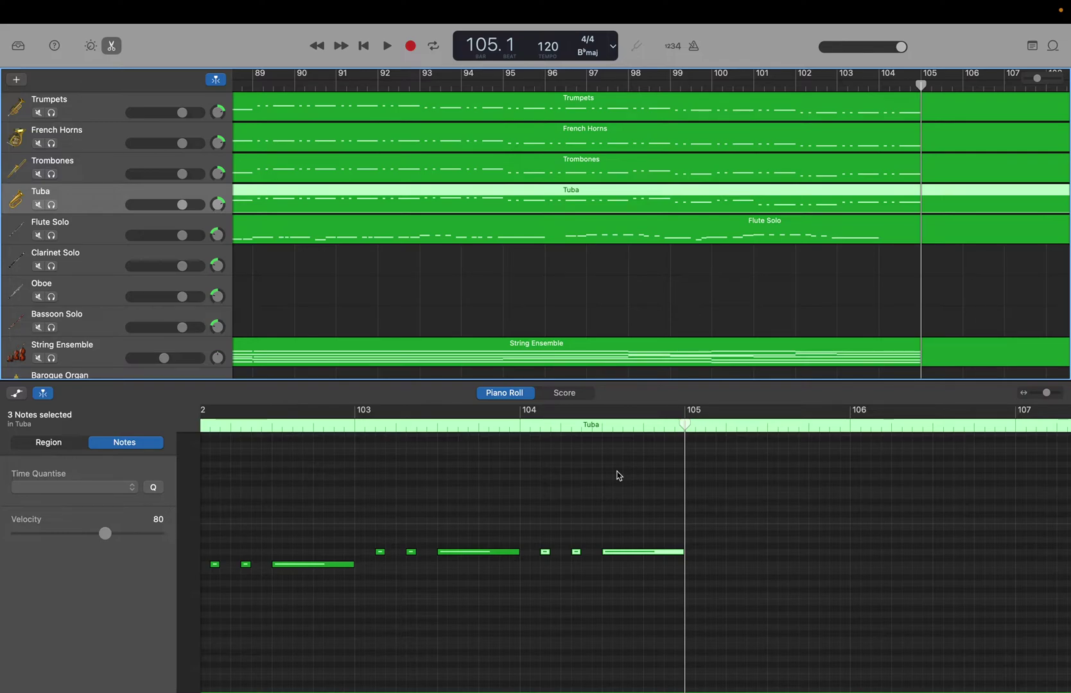
Review the instrument tracks around bar 105 and play back the arrangement around bar 57.
{"action": "scroll", "coordinate": [574, 320], "scroll_direction": "down", "scroll_amount": 5}
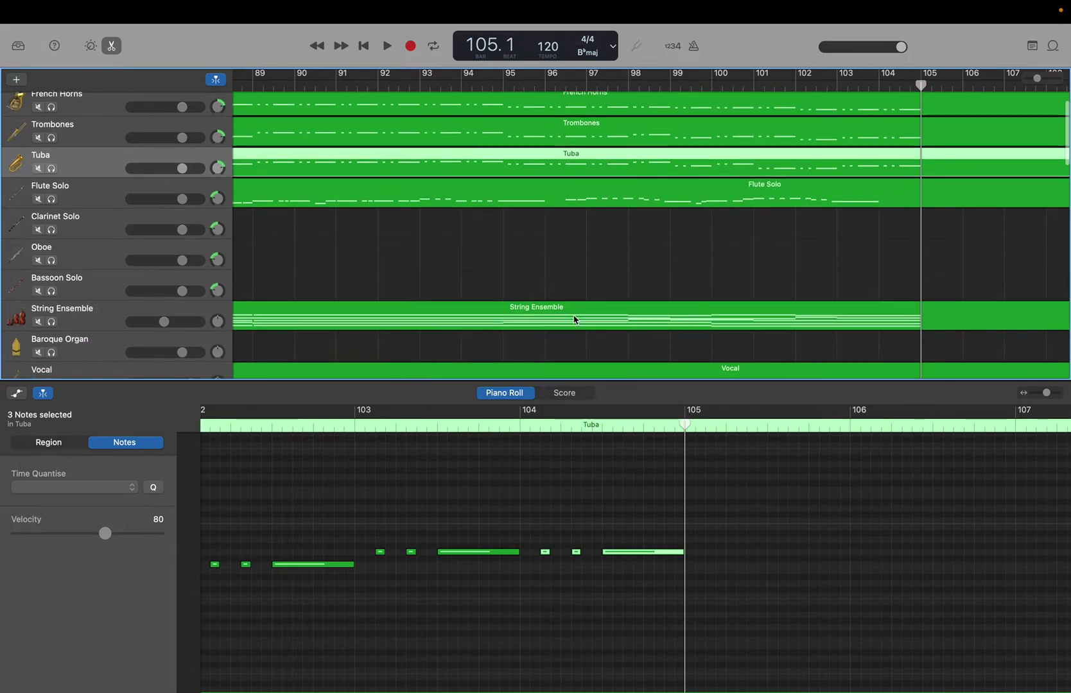
{"action": "scroll", "coordinate": [575, 320], "scroll_direction": "down", "scroll_amount": 2}
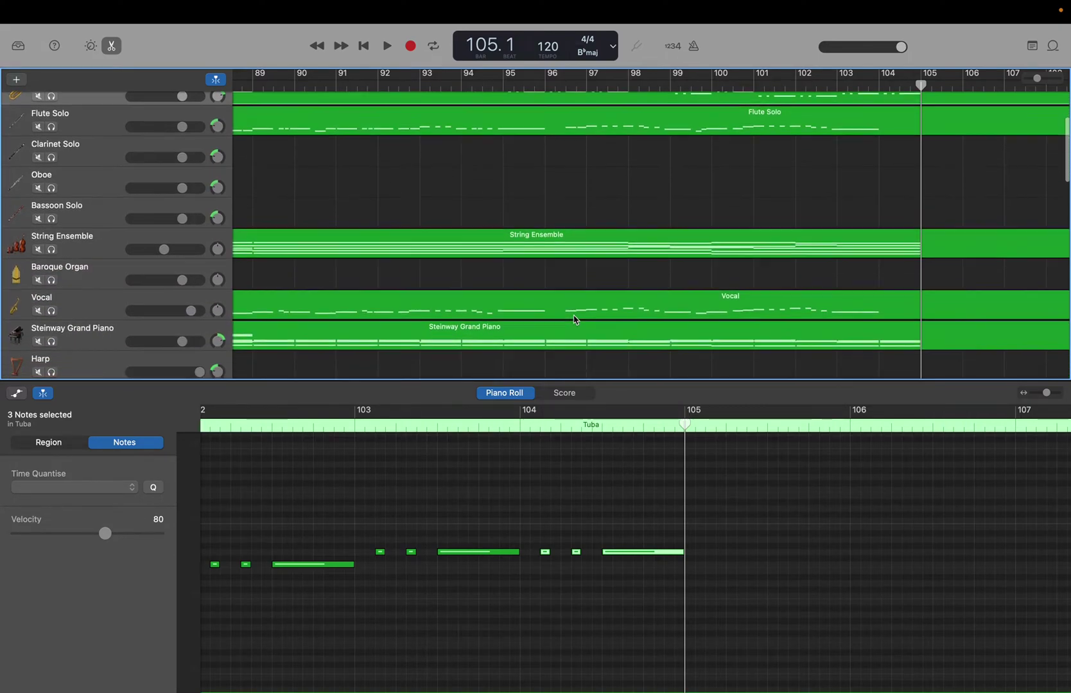
{"action": "scroll", "coordinate": [575, 320], "scroll_direction": "down", "scroll_amount": 2}
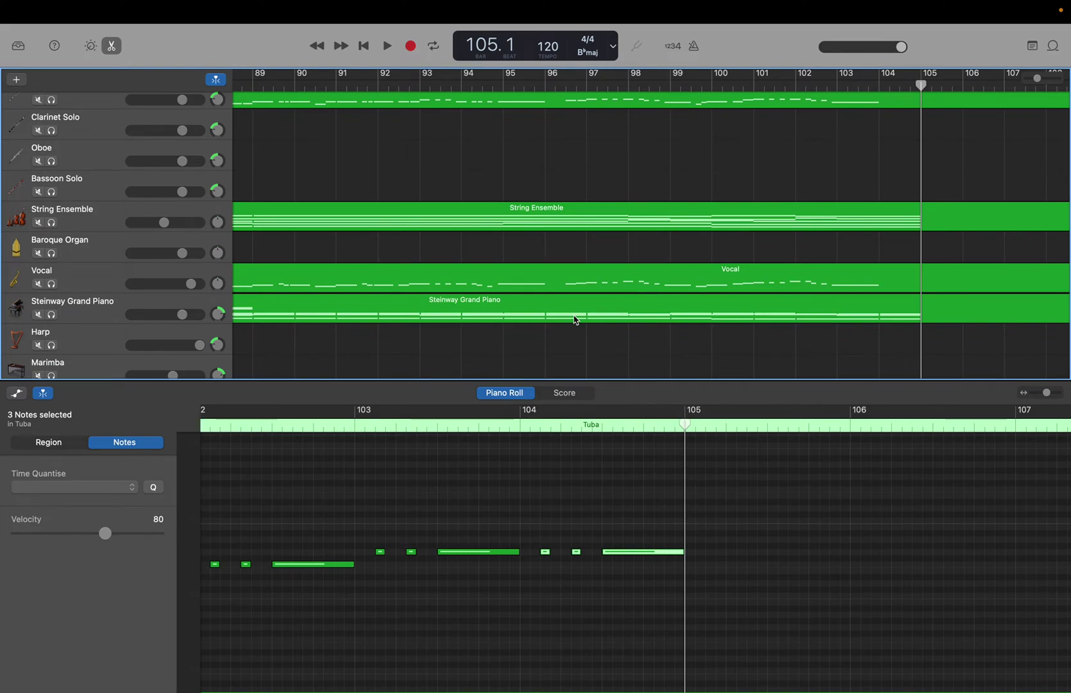
{"action": "scroll", "coordinate": [575, 320], "scroll_direction": "up", "scroll_amount": 6}
{"action": "scroll", "coordinate": [575, 320], "scroll_direction": "up", "scroll_amount": 2}
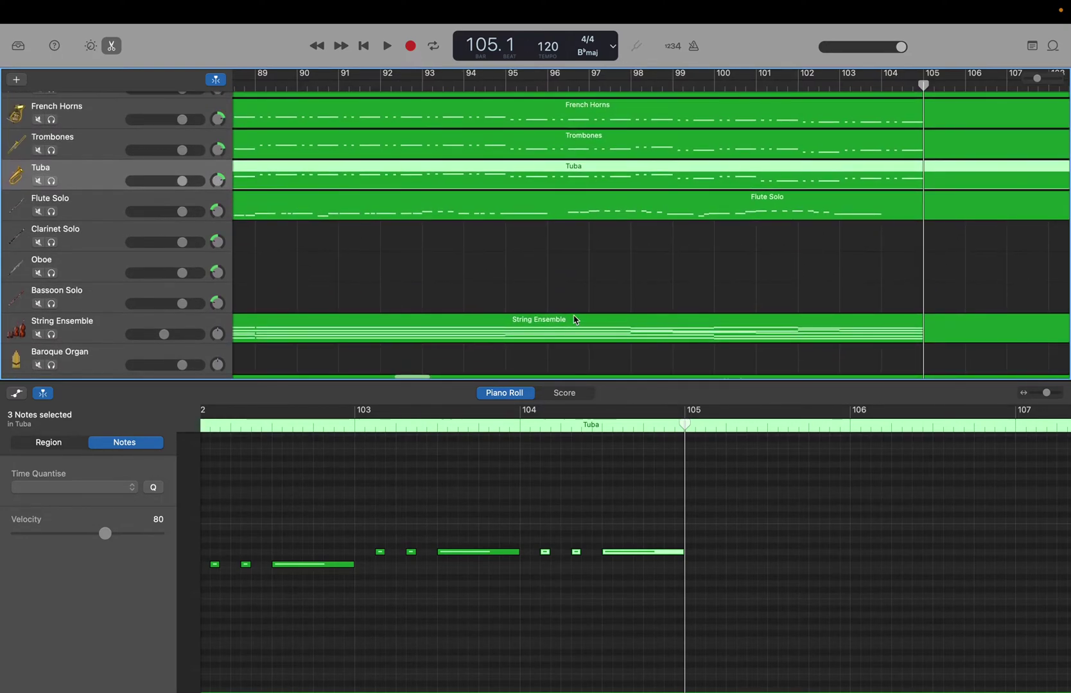
{"action": "scroll", "coordinate": [575, 320], "scroll_direction": "down", "scroll_amount": 4}
{"action": "scroll", "coordinate": [574, 320], "scroll_direction": "down", "scroll_amount": 1}
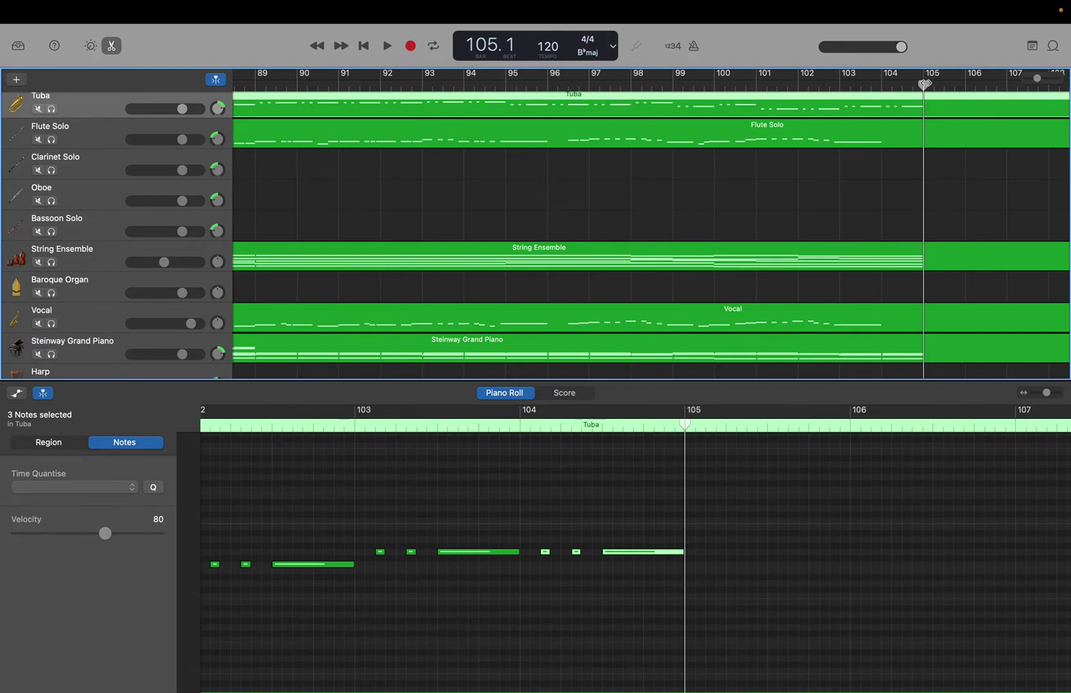
{"action": "left_click_drag", "start_coordinate": [924, 84], "coordinate": [549, 131]}
{"action": "key", "text": "space"}
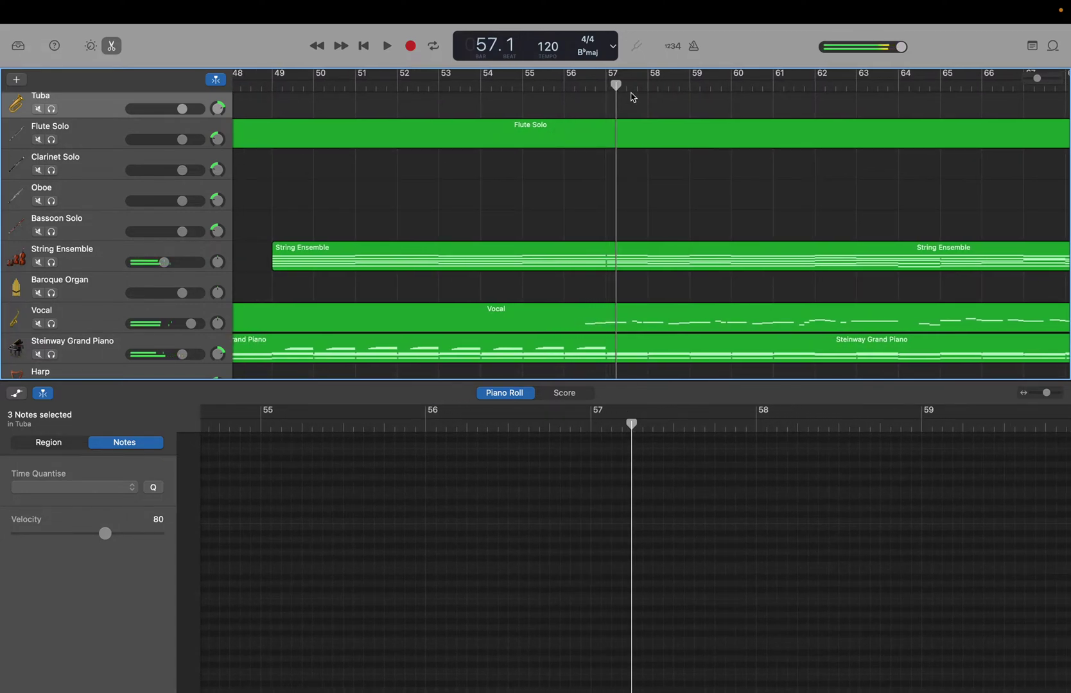
Copy the Vocal notes from bar 56 beat 3 through bar 63 and paste them at bar 104 beat 3.
{"action": "left_click_drag", "start_coordinate": [617, 87], "coordinate": [588, 88]}
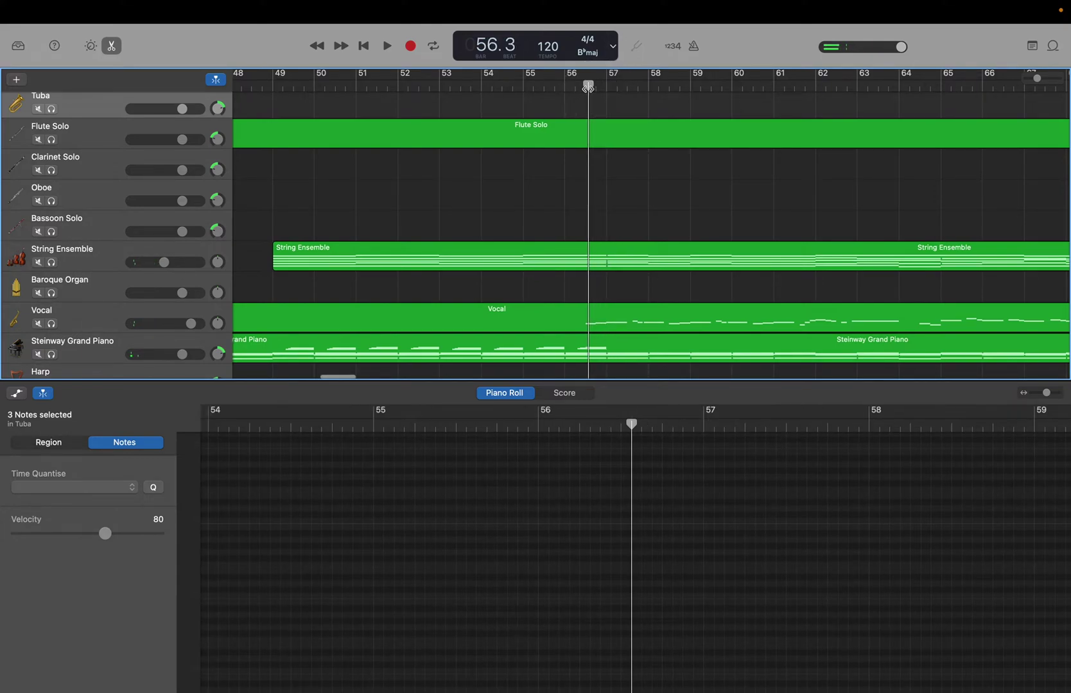
{"action": "left_click", "coordinate": [103, 316]}
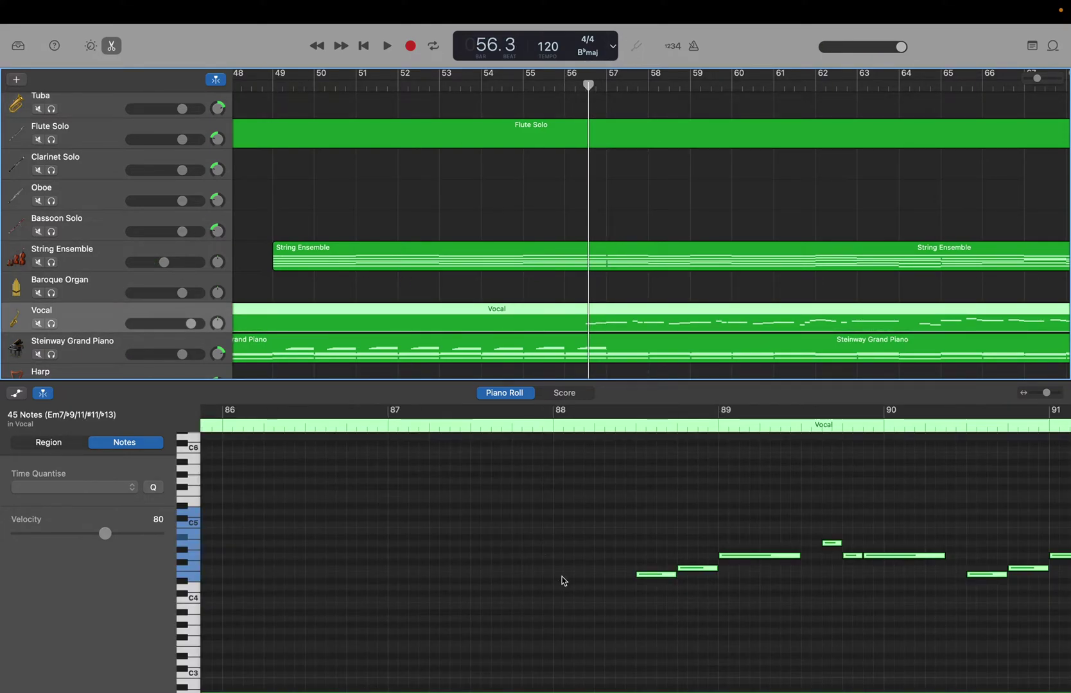
{"action": "left_click", "coordinate": [589, 599]}
{"action": "scroll", "coordinate": [549, 582], "scroll_direction": "left", "scroll_amount": 10}
{"action": "scroll", "coordinate": [549, 582], "scroll_direction": "left", "scroll_amount": 20}
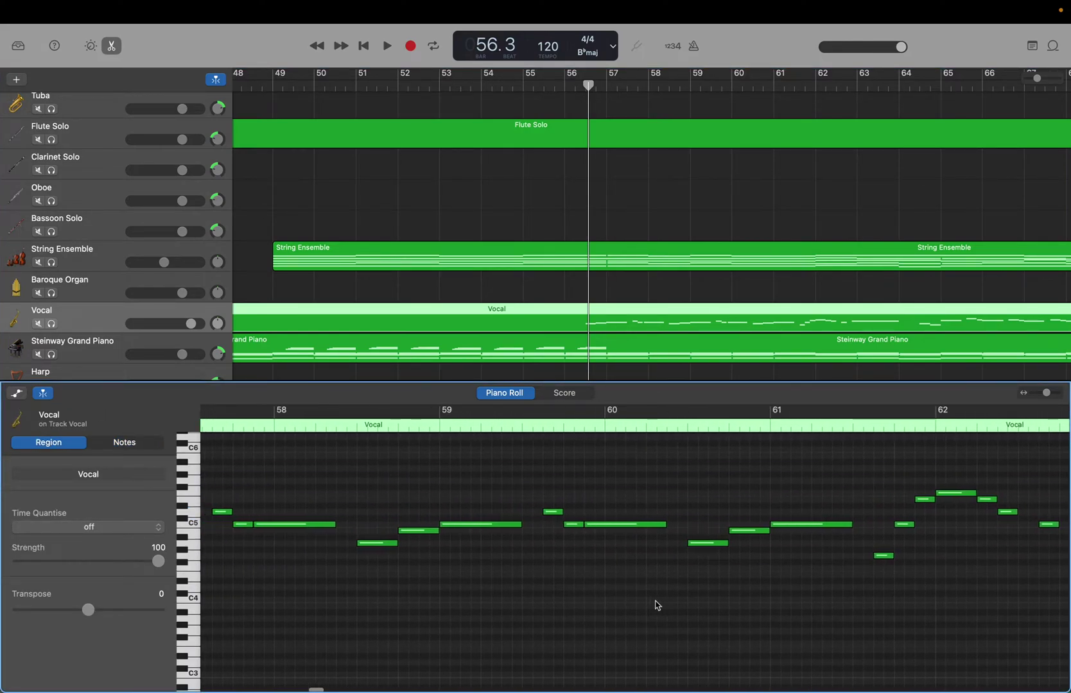
{"action": "scroll", "coordinate": [657, 606], "scroll_direction": "left", "scroll_amount": 8}
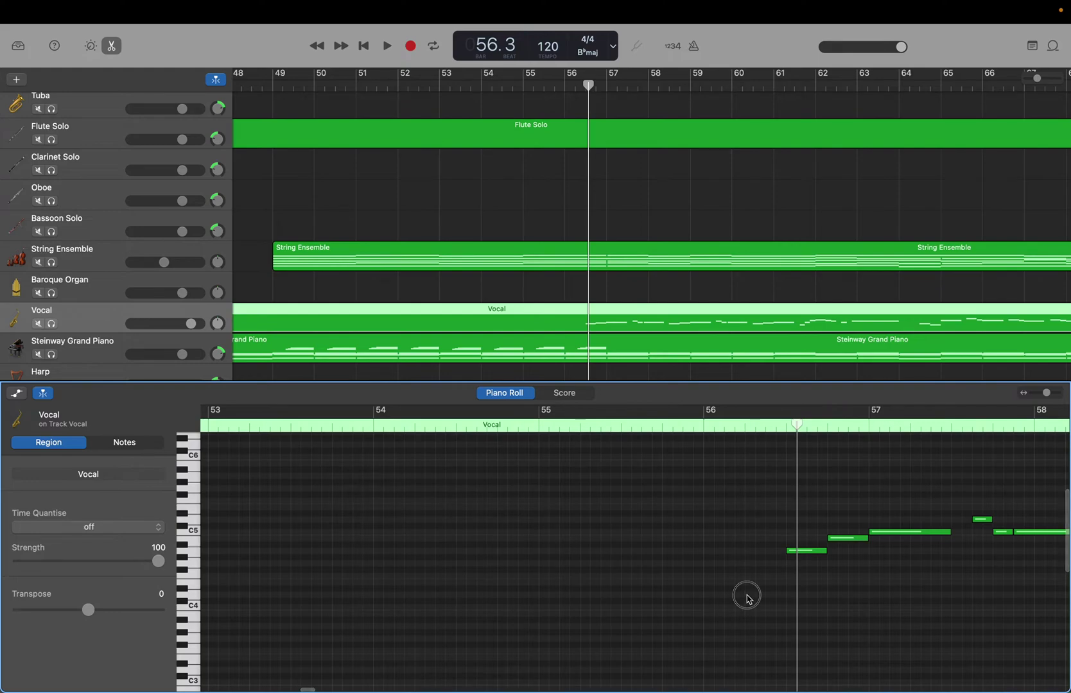
{"action": "left_click_drag", "start_coordinate": [747, 595], "coordinate": [587, 467]}
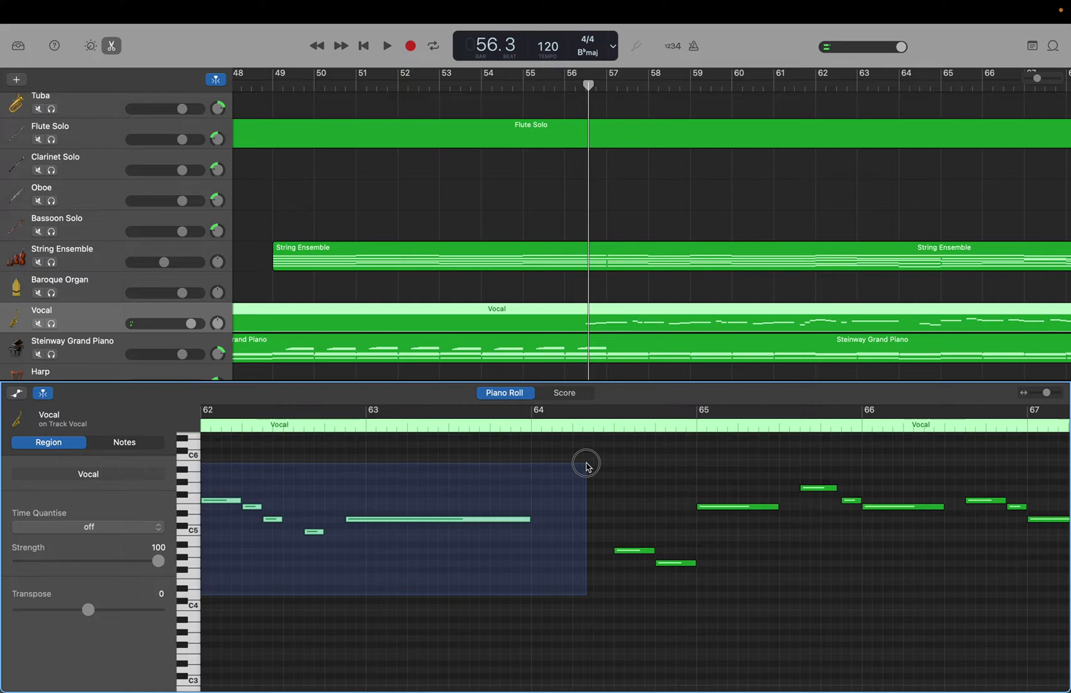
{"action": "left_click_drag", "start_coordinate": [586, 467], "coordinate": [586, 467]}
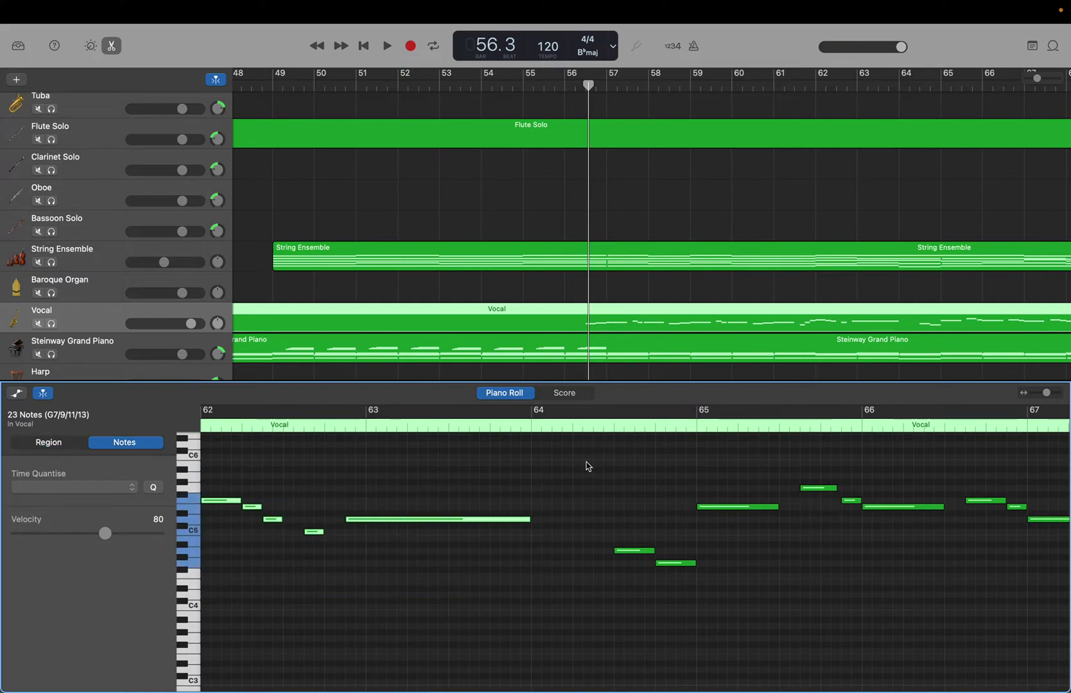
{"action": "left_click_drag", "start_coordinate": [588, 84], "coordinate": [744, 83]}
{"action": "left_click_drag", "start_coordinate": [630, 423], "coordinate": [613, 423]}
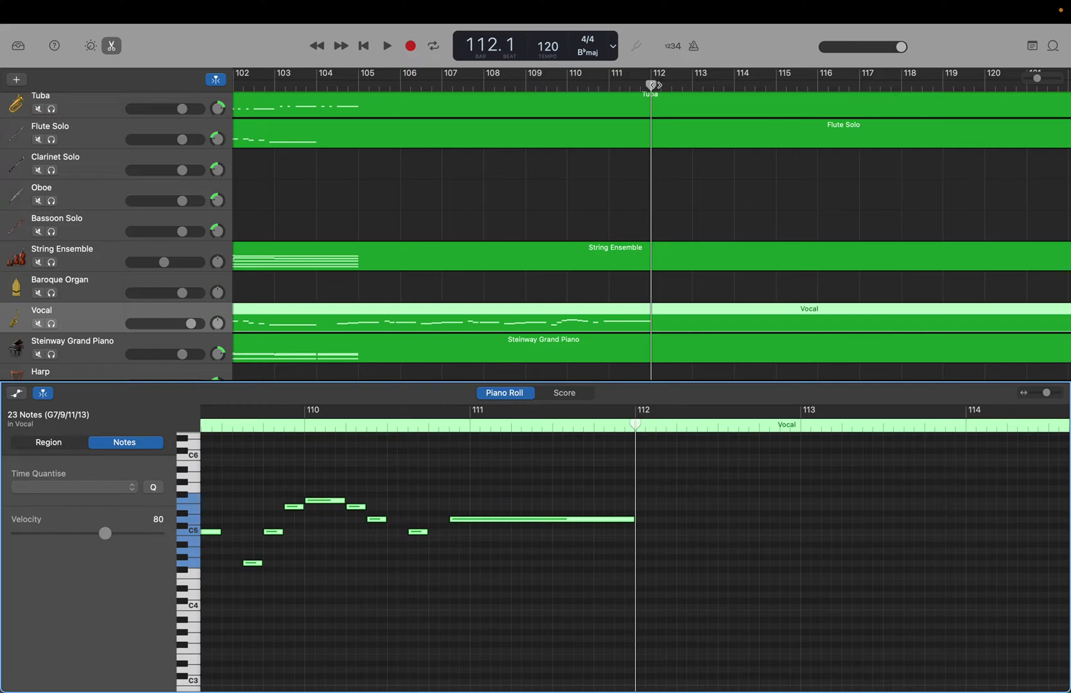
Copy the Heavy drum notes from bars 57 through 64 and paste them at bar 105.
{"action": "scroll", "coordinate": [644, 122], "scroll_direction": "down", "scroll_amount": 10}
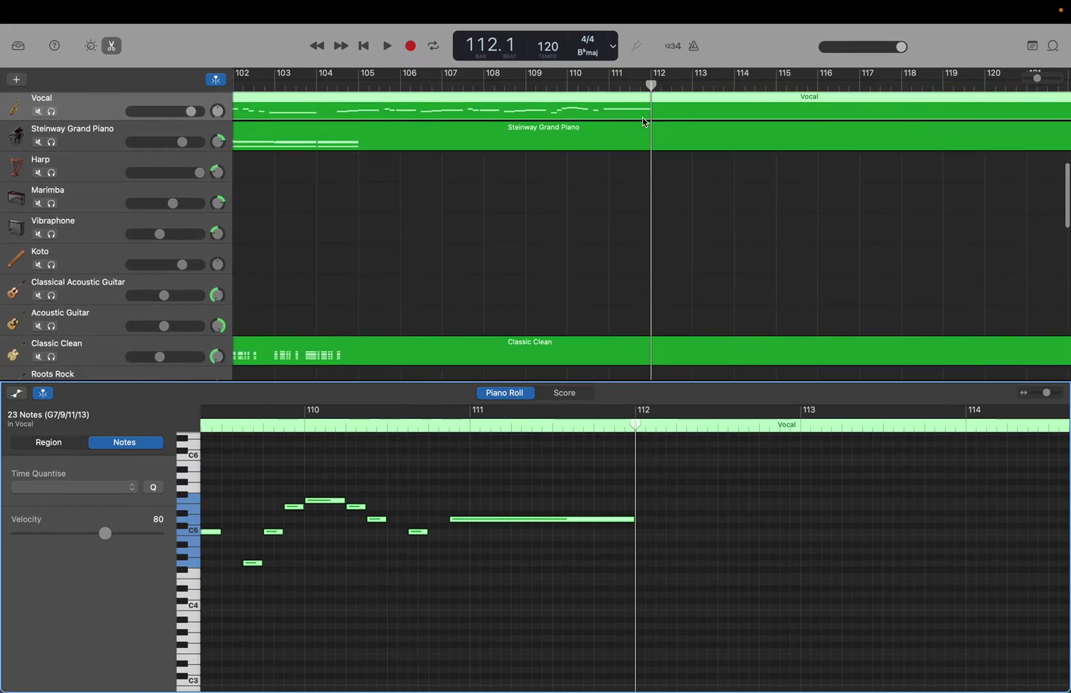
{"action": "scroll", "coordinate": [644, 122], "scroll_direction": "down", "scroll_amount": 10}
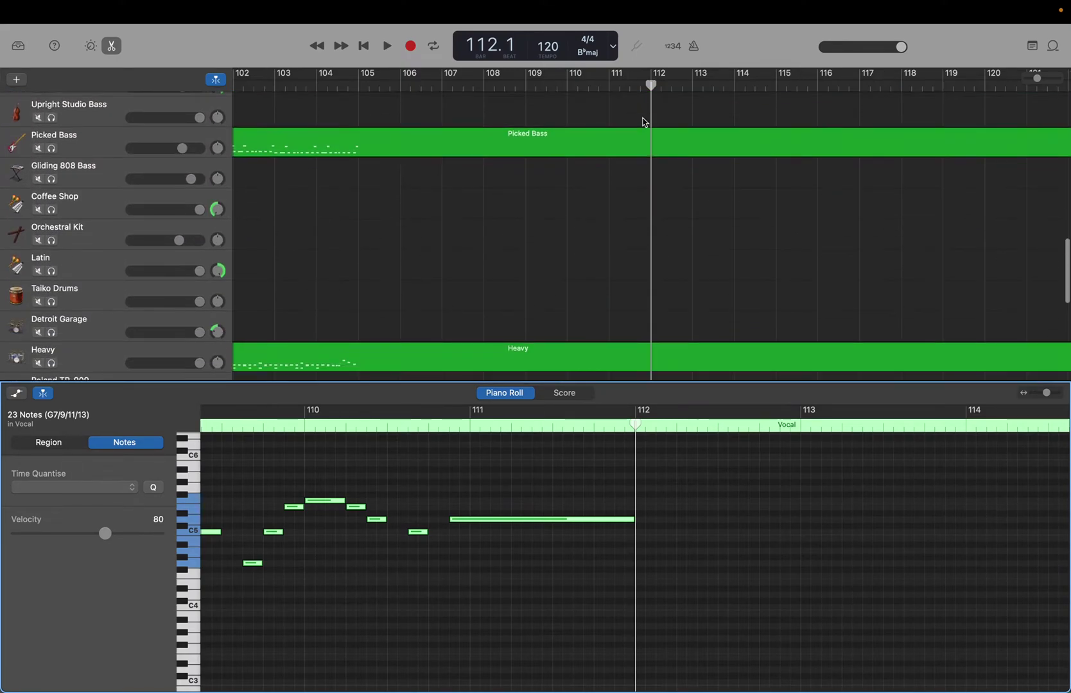
{"action": "left_click_drag", "start_coordinate": [652, 88], "coordinate": [509, 93]}
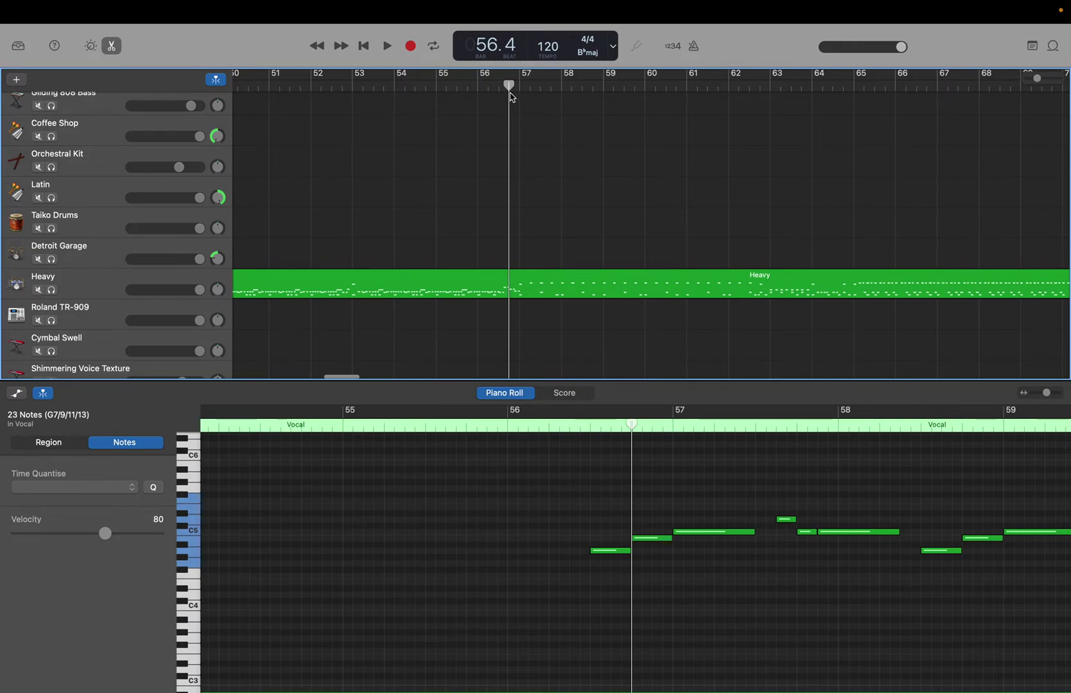
{"action": "left_click", "coordinate": [117, 275]}
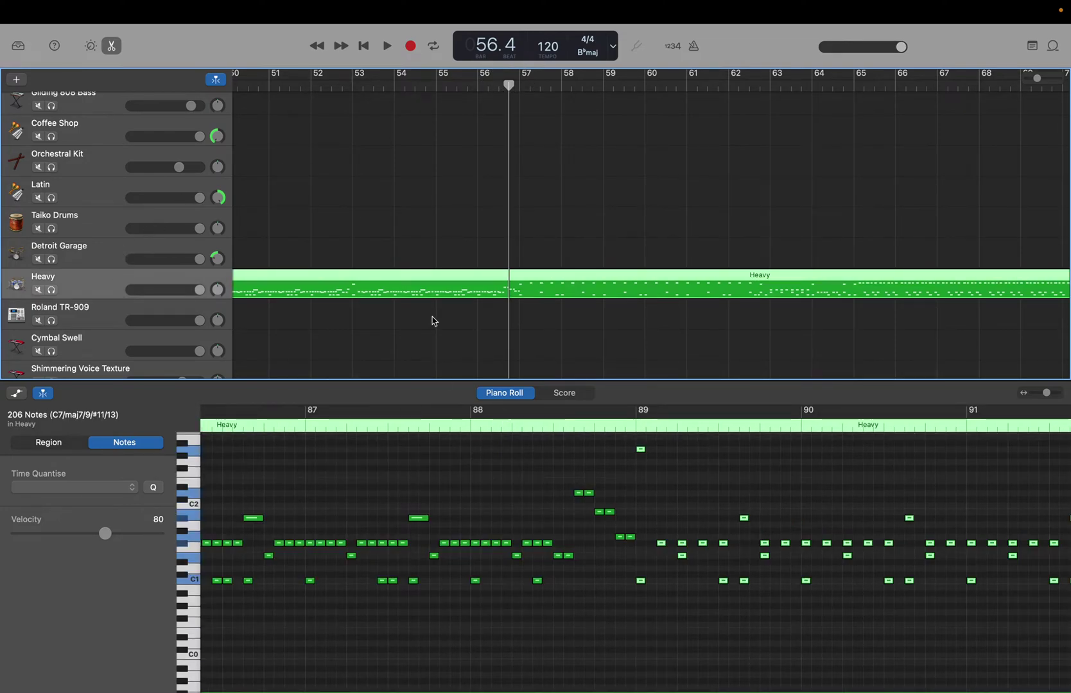
{"action": "left_click_drag", "start_coordinate": [507, 86], "coordinate": [519, 86]}
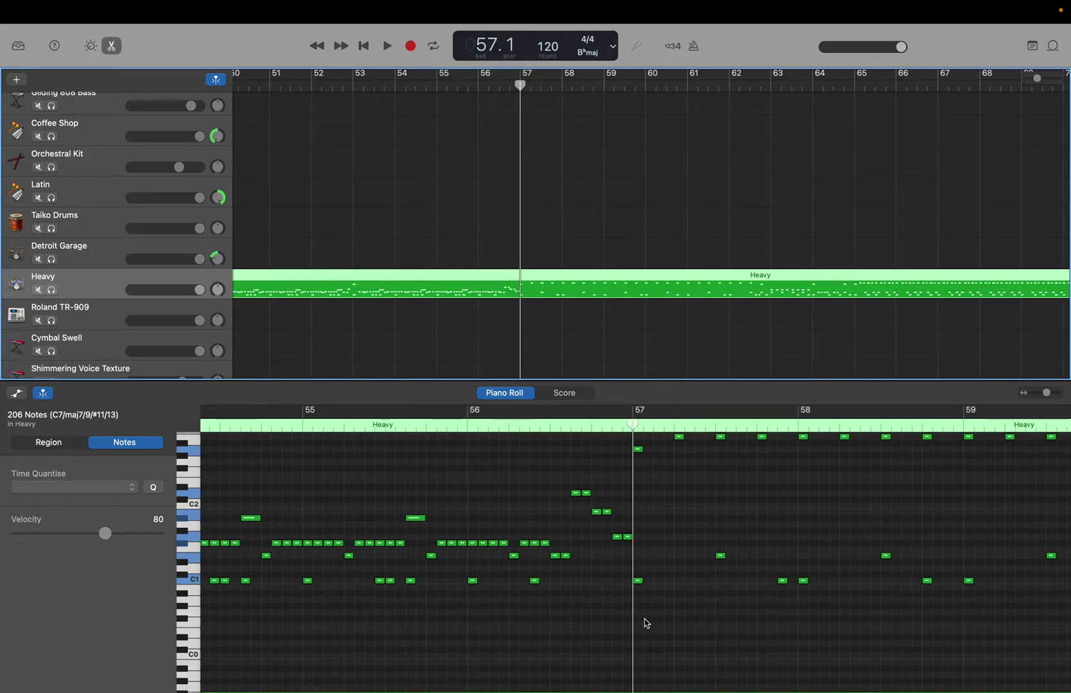
{"action": "left_click_drag", "start_coordinate": [641, 622], "coordinate": [583, 544]}
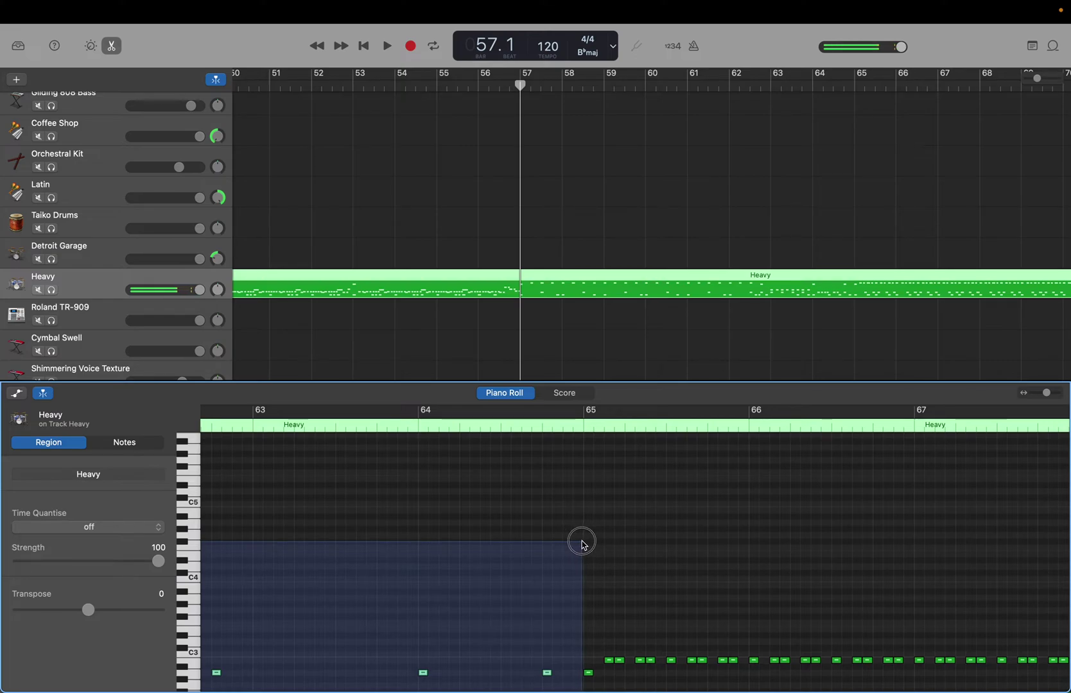
{"action": "left_click_drag", "start_coordinate": [582, 545], "coordinate": [584, 545]}
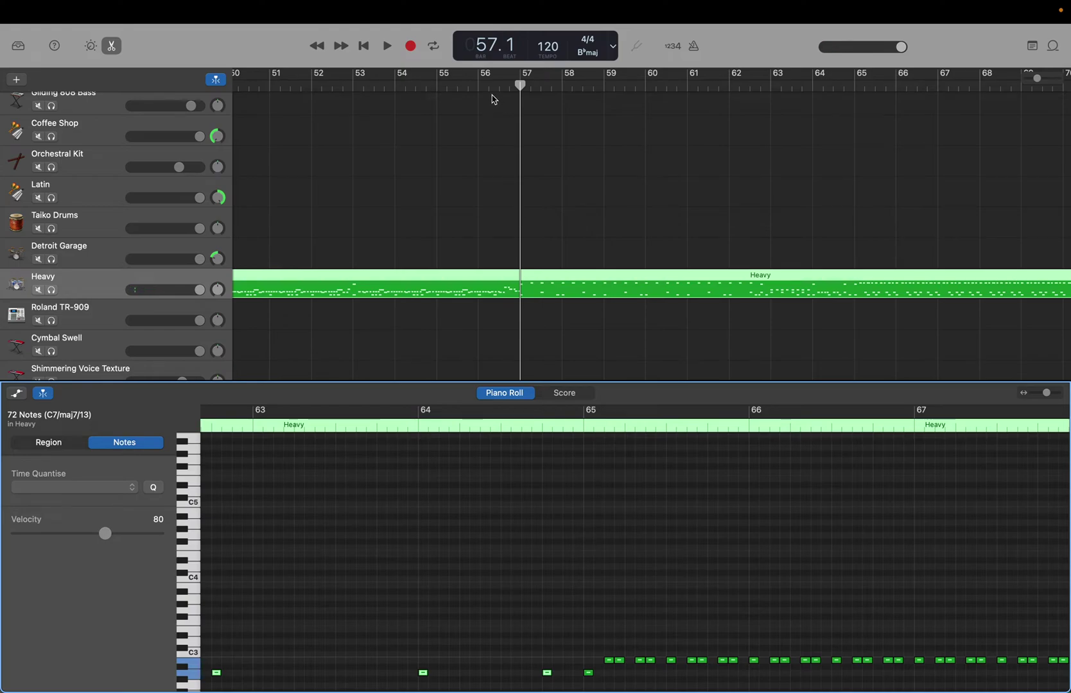
{"action": "left_click_drag", "start_coordinate": [519, 85], "coordinate": [656, 87]}
{"action": "scroll", "coordinate": [766, 128], "scroll_direction": "up", "scroll_amount": 1}
{"action": "scroll", "coordinate": [765, 128], "scroll_direction": "down", "scroll_amount": 1}
{"action": "scroll", "coordinate": [655, 88], "scroll_direction": "down", "scroll_amount": 1}
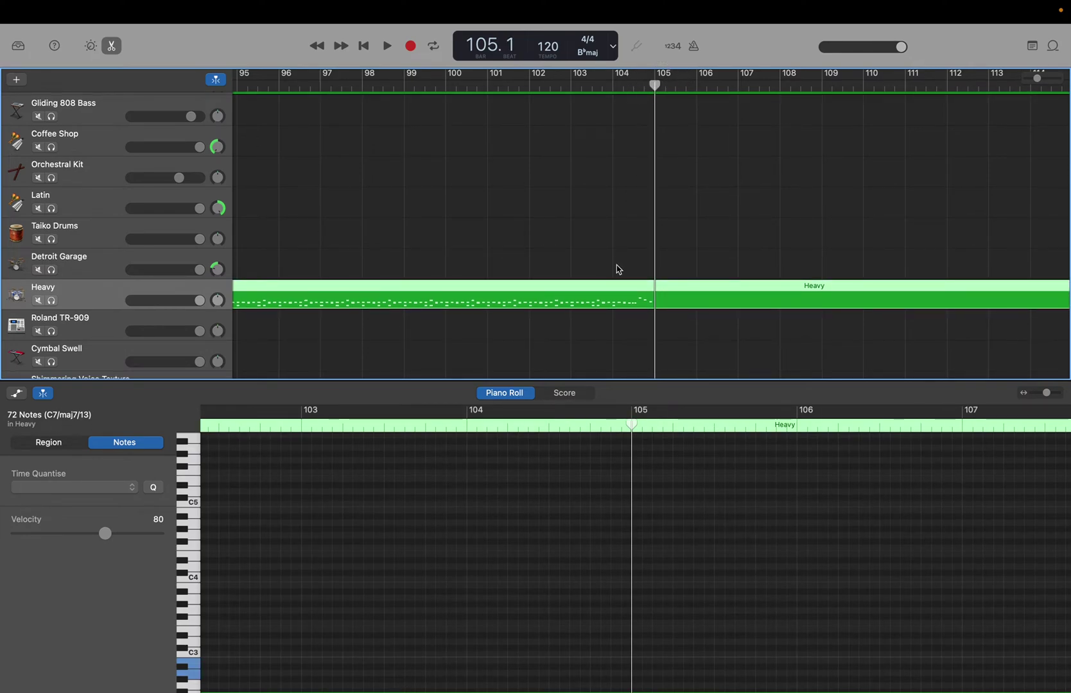
{"action": "key", "text": "shift+Return"}
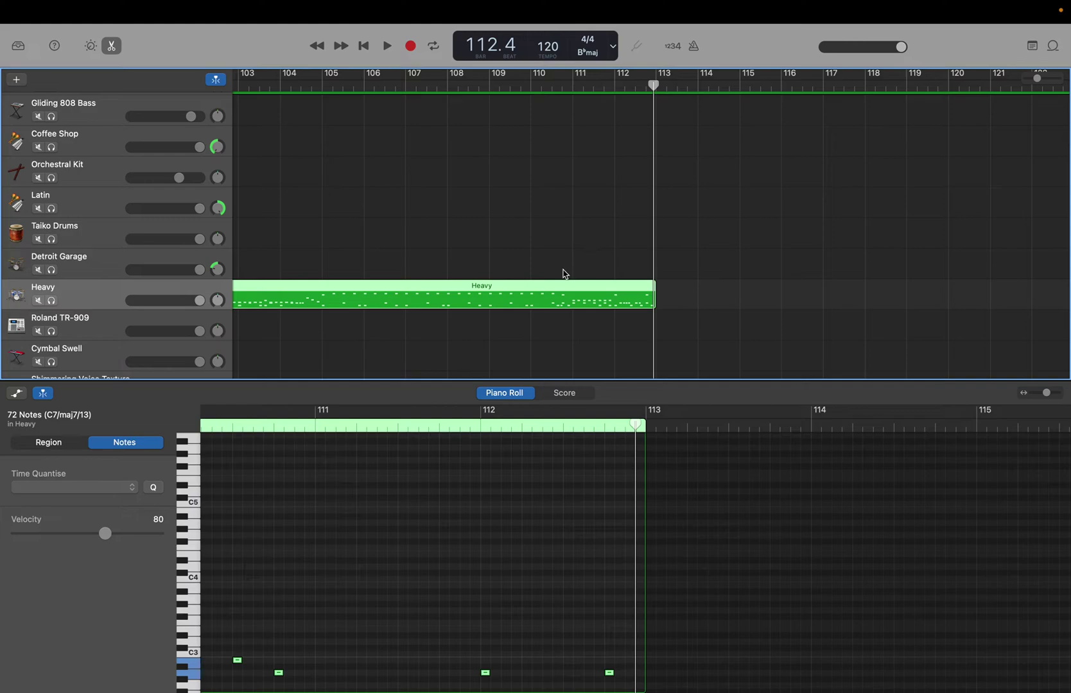
Copy the Picked Bass notes from bars 57 through 64 and paste them at bar 105.
{"action": "scroll", "coordinate": [564, 275], "scroll_direction": "up", "scroll_amount": 2}
{"action": "scroll", "coordinate": [696, 283], "scroll_direction": "left", "scroll_amount": 1}
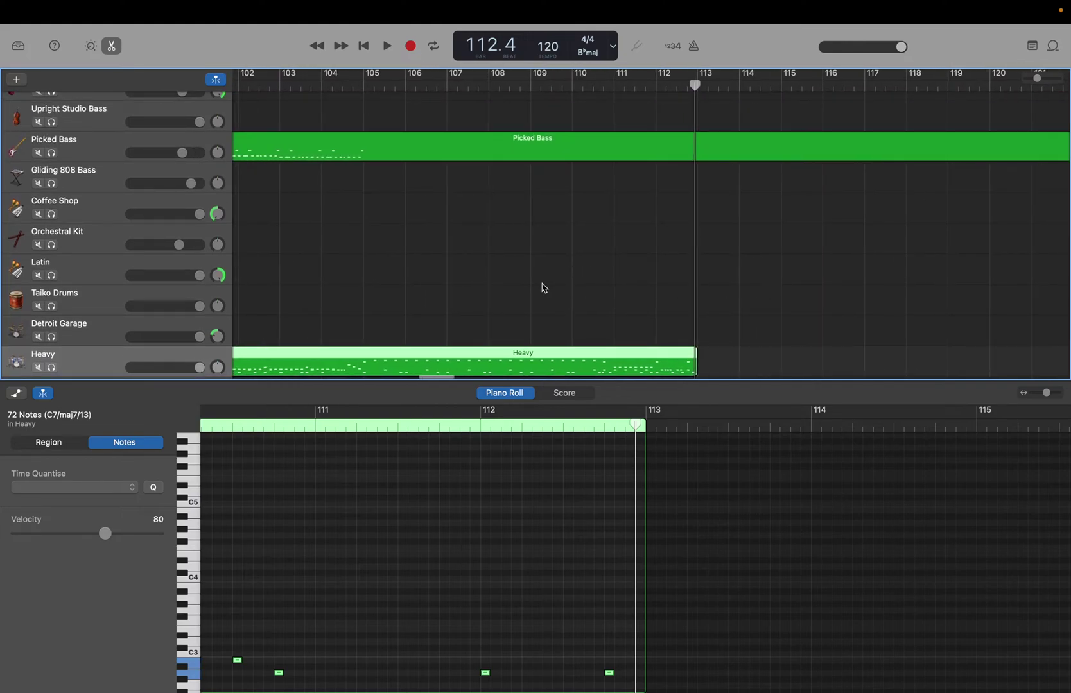
{"action": "scroll", "coordinate": [546, 288], "scroll_direction": "left", "scroll_amount": 3}
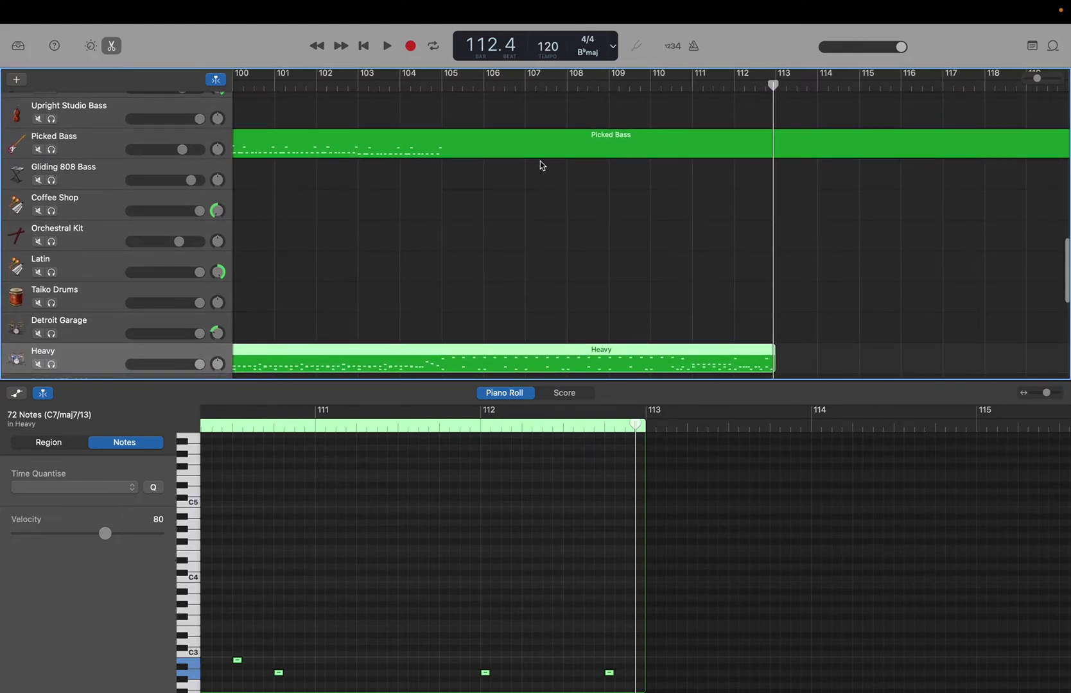
{"action": "left_click_drag", "start_coordinate": [774, 86], "coordinate": [164, 136]}
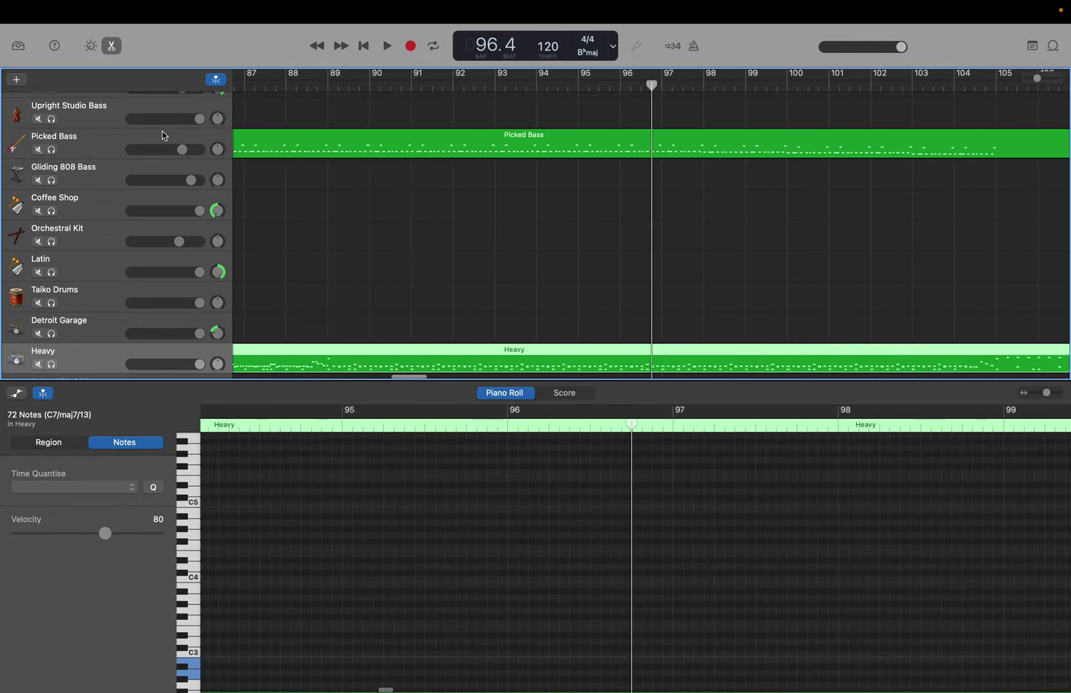
{"action": "left_click", "coordinate": [113, 146]}
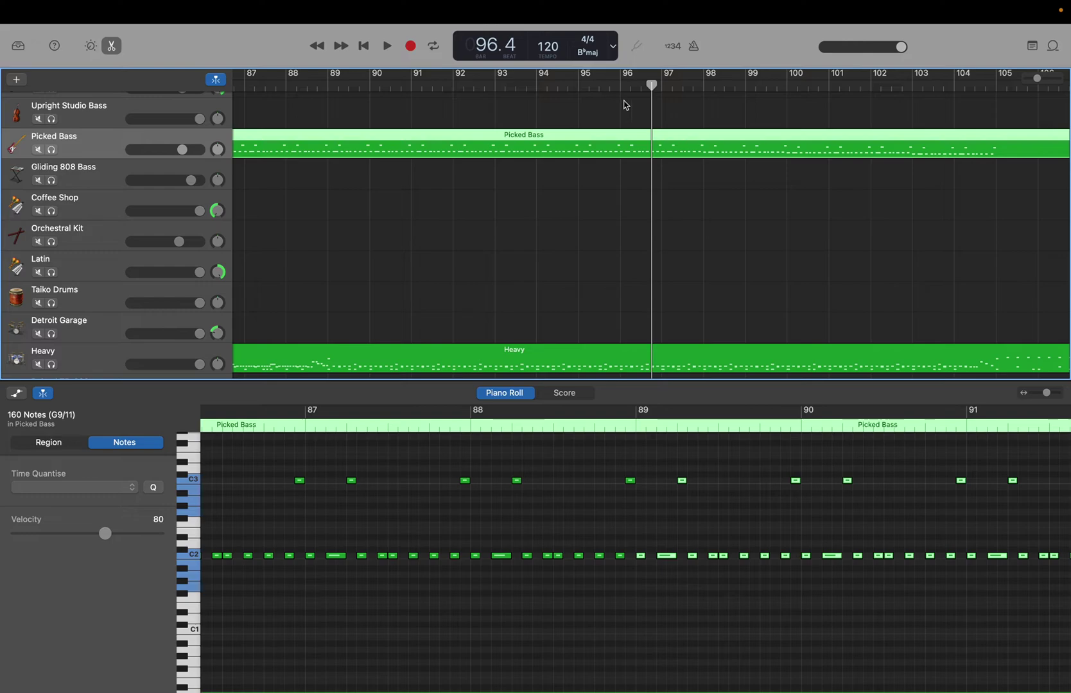
{"action": "left_click_drag", "start_coordinate": [650, 87], "coordinate": [602, 147]}
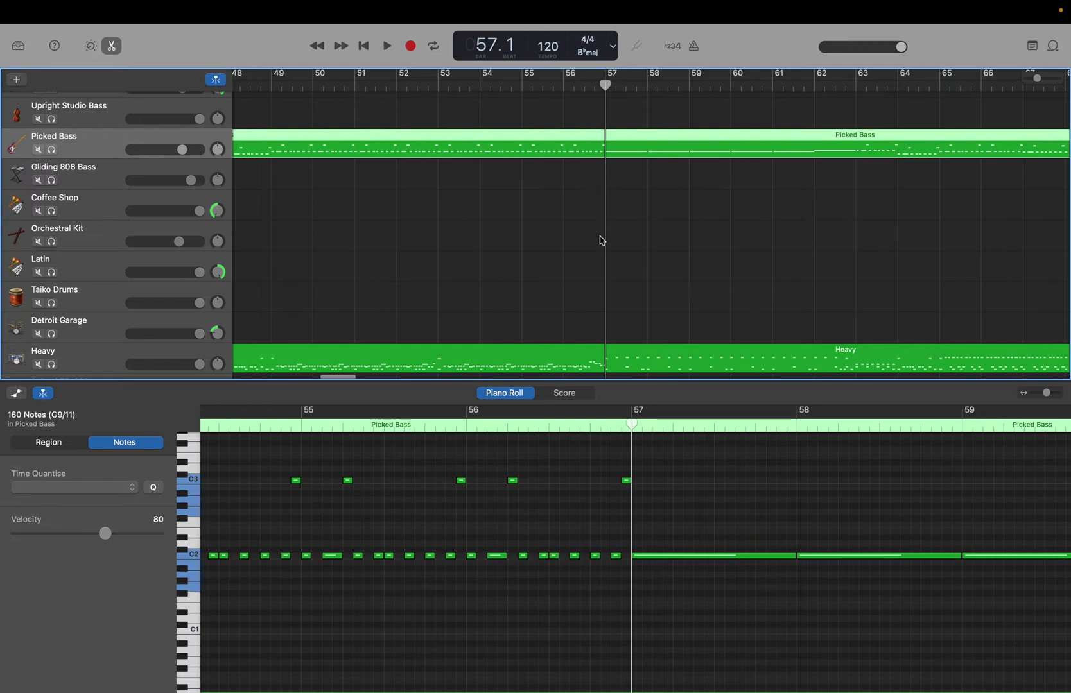
{"action": "left_click_drag", "start_coordinate": [658, 540], "coordinate": [814, 570]}
{"action": "left_click_drag", "start_coordinate": [650, 634], "coordinate": [499, 446]}
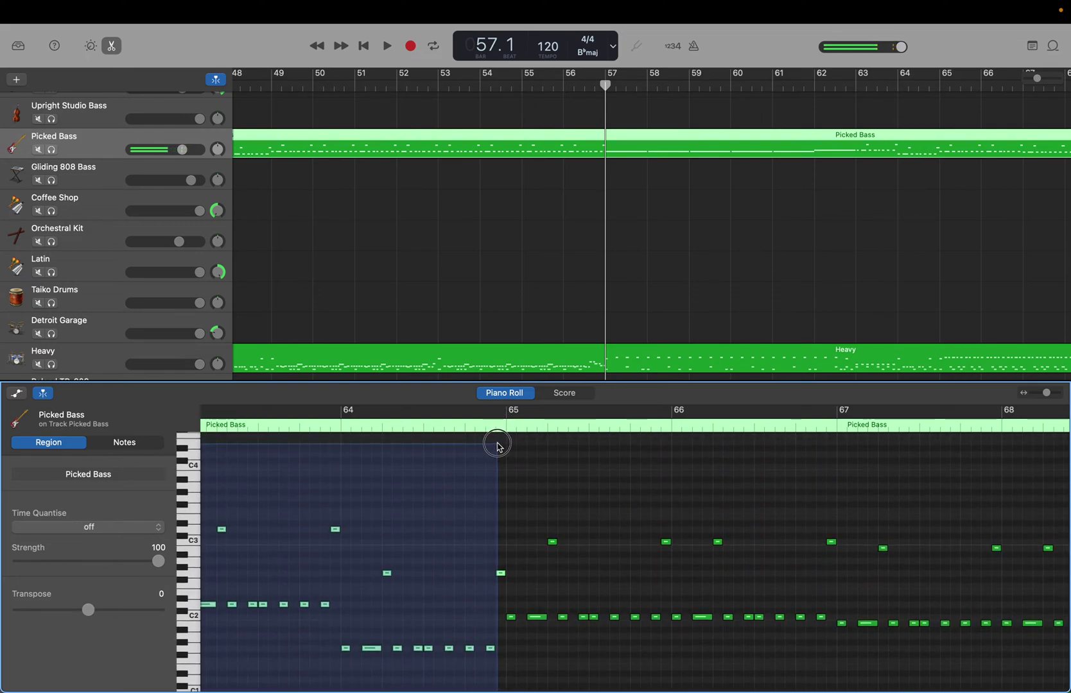
{"action": "left_click_drag", "start_coordinate": [500, 446], "coordinate": [499, 448]}
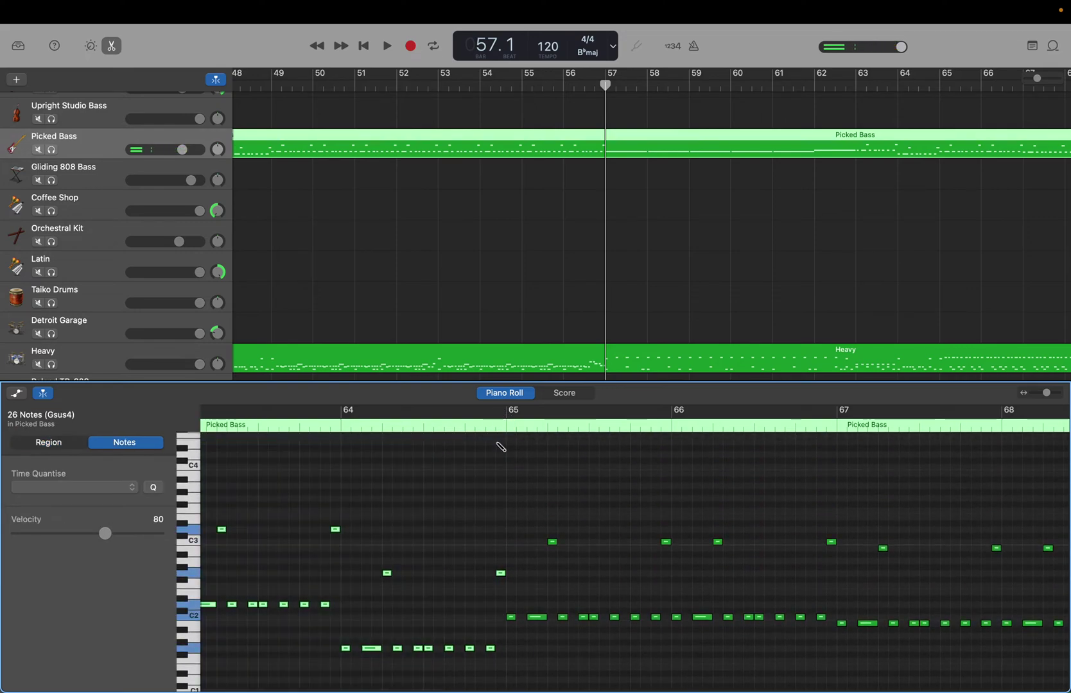
{"action": "left_click_drag", "start_coordinate": [605, 85], "coordinate": [873, 110]}
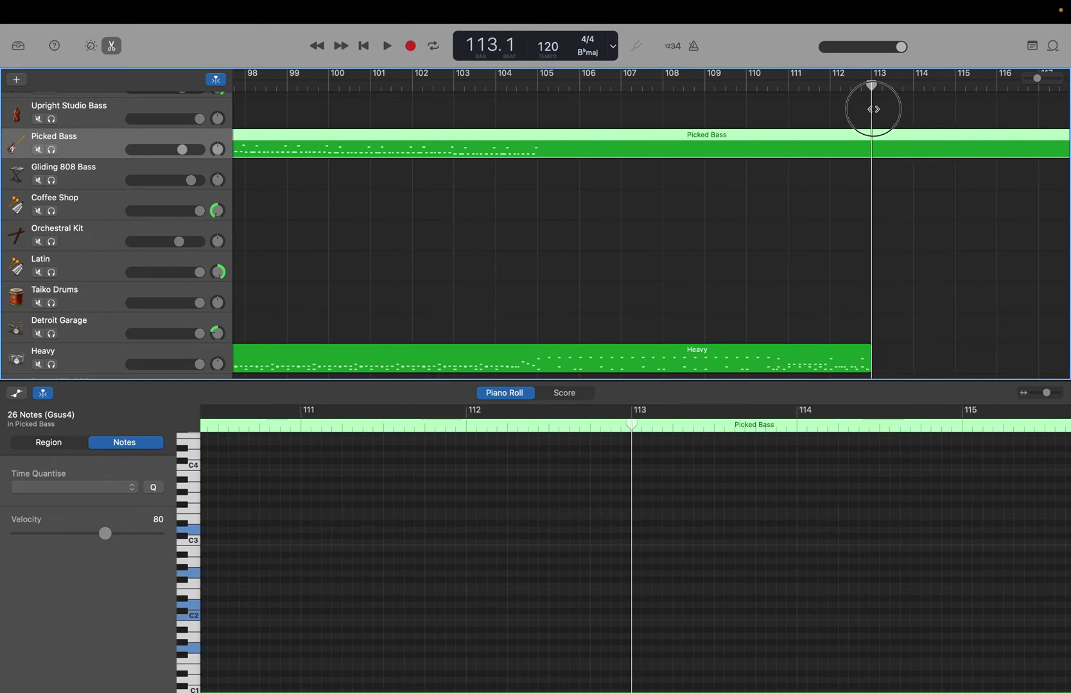
{"action": "left_click_drag", "start_coordinate": [874, 109], "coordinate": [540, 88]}
{"action": "key", "text": "super+z"}
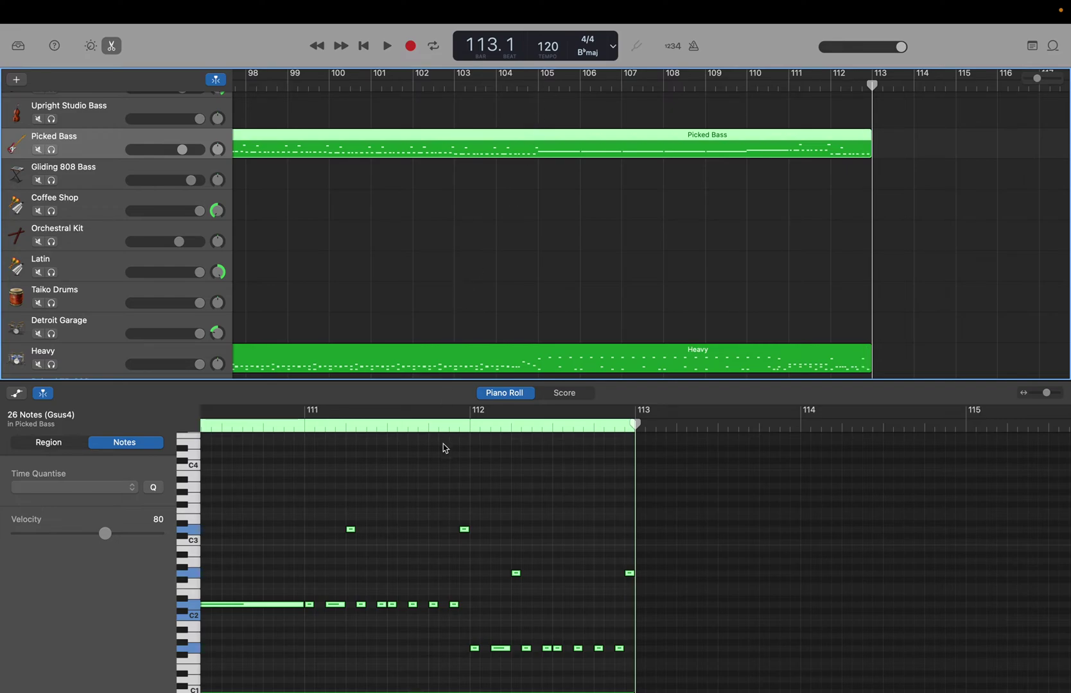
Extend the end of the Picked Bass region well beyond bar 113.
{"action": "scroll", "coordinate": [611, 294], "scroll_direction": "left", "scroll_amount": 2}
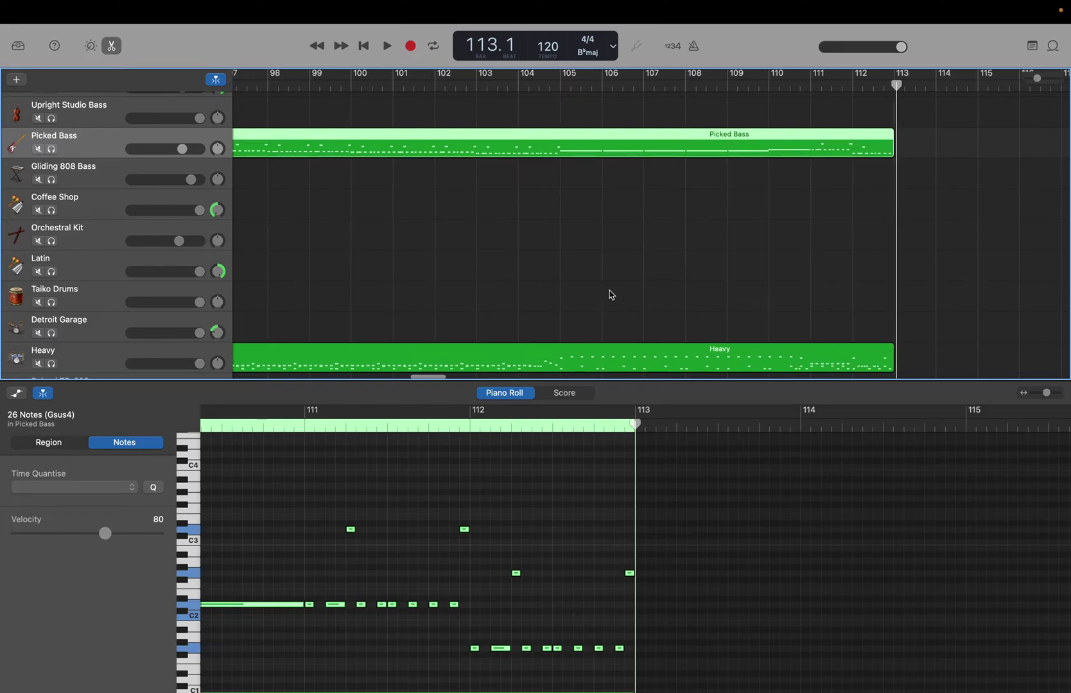
{"action": "scroll", "coordinate": [611, 295], "scroll_direction": "down", "scroll_amount": 1}
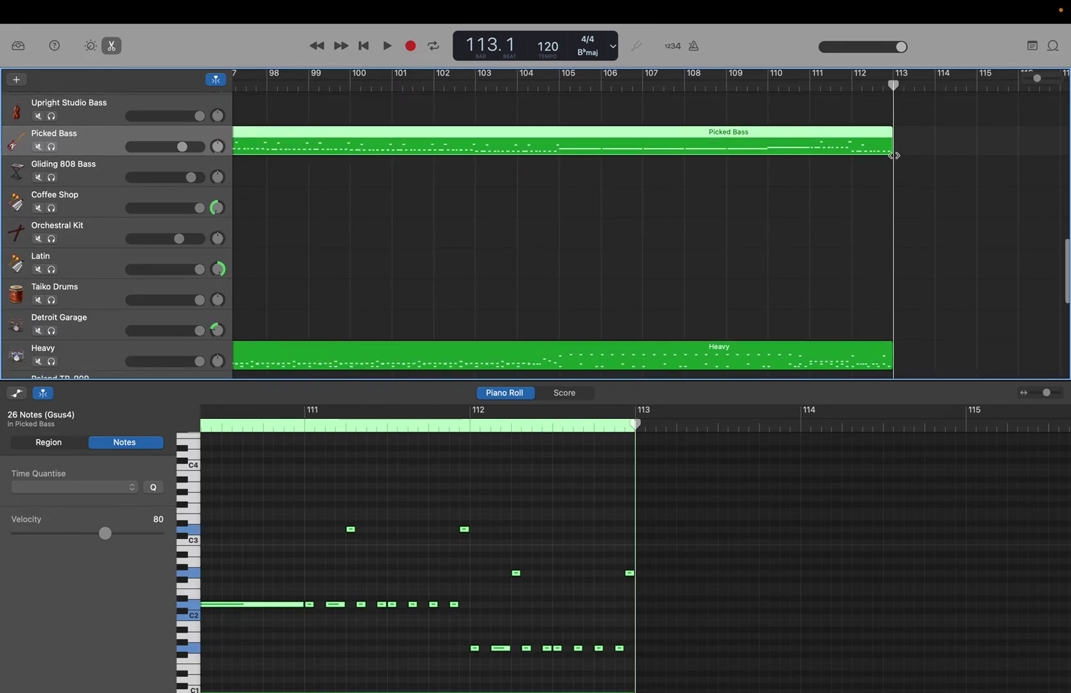
{"action": "left_click_drag", "start_coordinate": [892, 152], "coordinate": [1067, 136]}
{"action": "scroll", "coordinate": [715, 210], "scroll_direction": "left", "scroll_amount": 10}
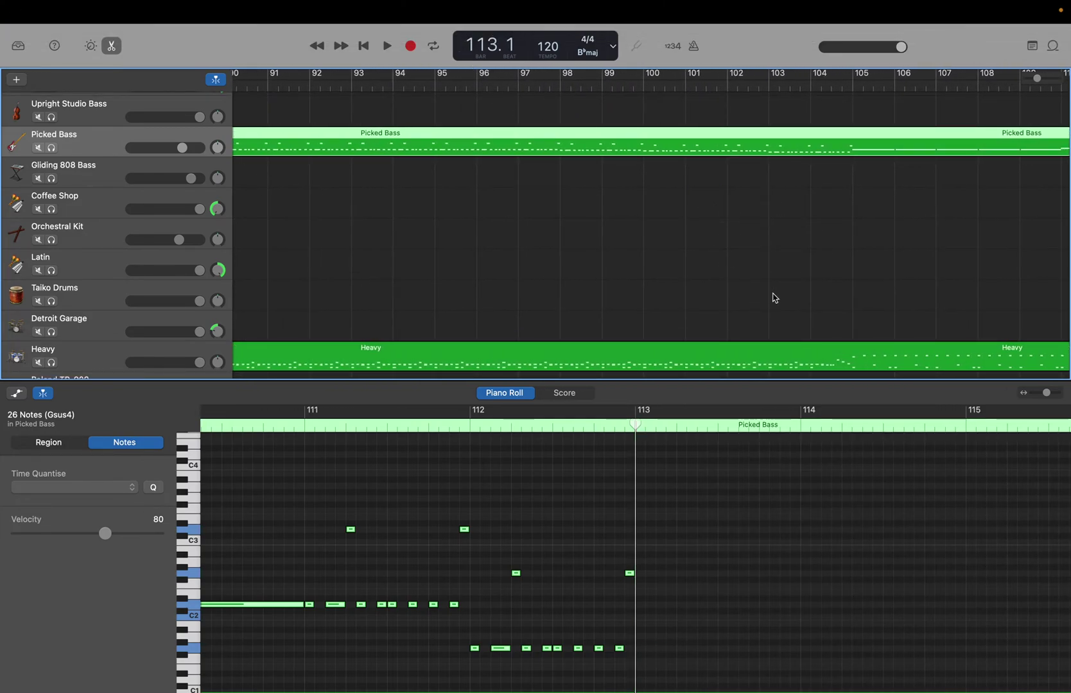
{"action": "scroll", "coordinate": [774, 298], "scroll_direction": "right", "scroll_amount": 5}
{"action": "scroll", "coordinate": [775, 298], "scroll_direction": "right", "scroll_amount": 3}
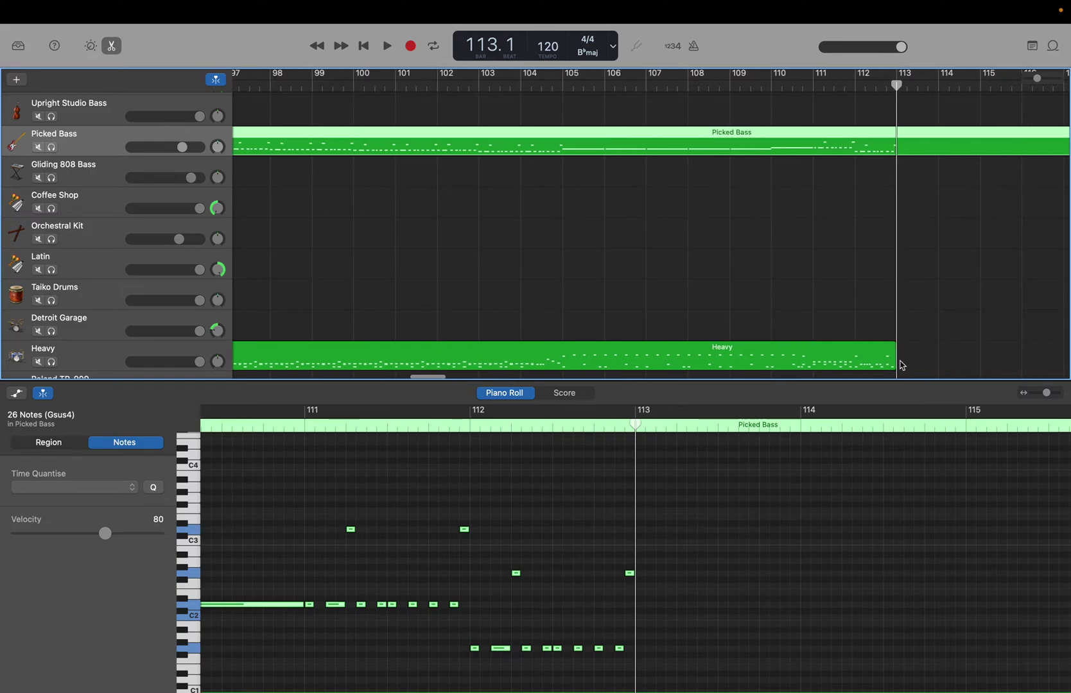
Extend the end of the Heavy drum region well beyond bar 145.
{"action": "left_click_drag", "start_coordinate": [893, 364], "coordinate": [1067, 381]}
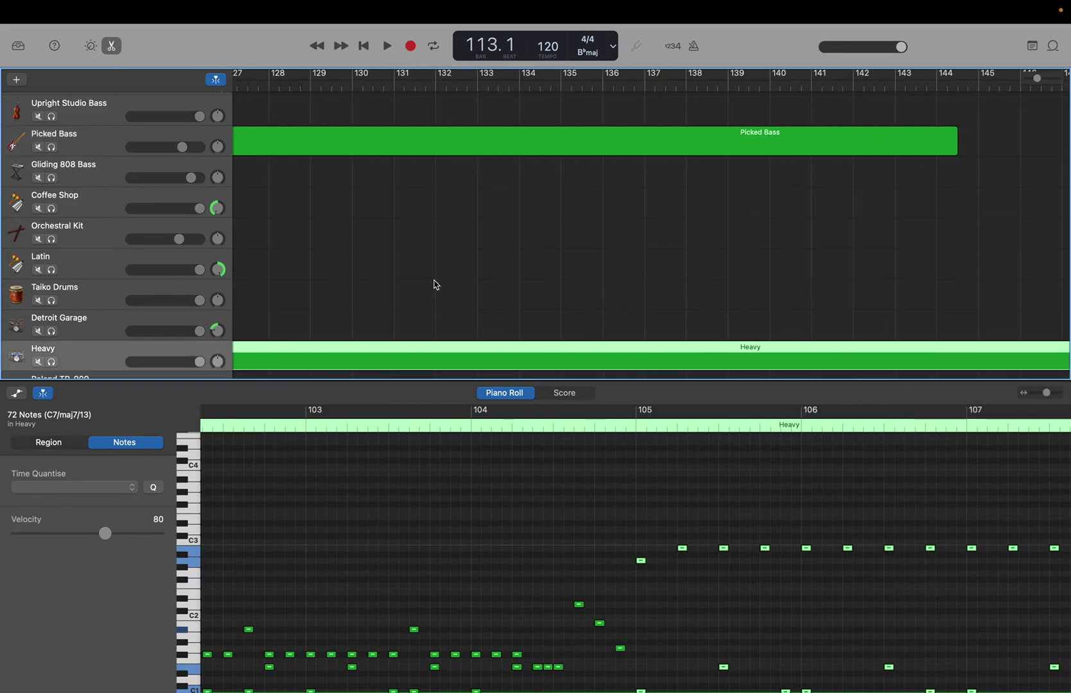
{"action": "scroll", "coordinate": [398, 281], "scroll_direction": "left", "scroll_amount": 20}
{"action": "scroll", "coordinate": [398, 281], "scroll_direction": "left", "scroll_amount": 5}
Copy the Classic Clean guitar notes from bars 57 through 64 and paste them at bar 105.
{"action": "scroll", "coordinate": [398, 281], "scroll_direction": "up", "scroll_amount": 6}
{"action": "scroll", "coordinate": [398, 281], "scroll_direction": "up", "scroll_amount": 1}
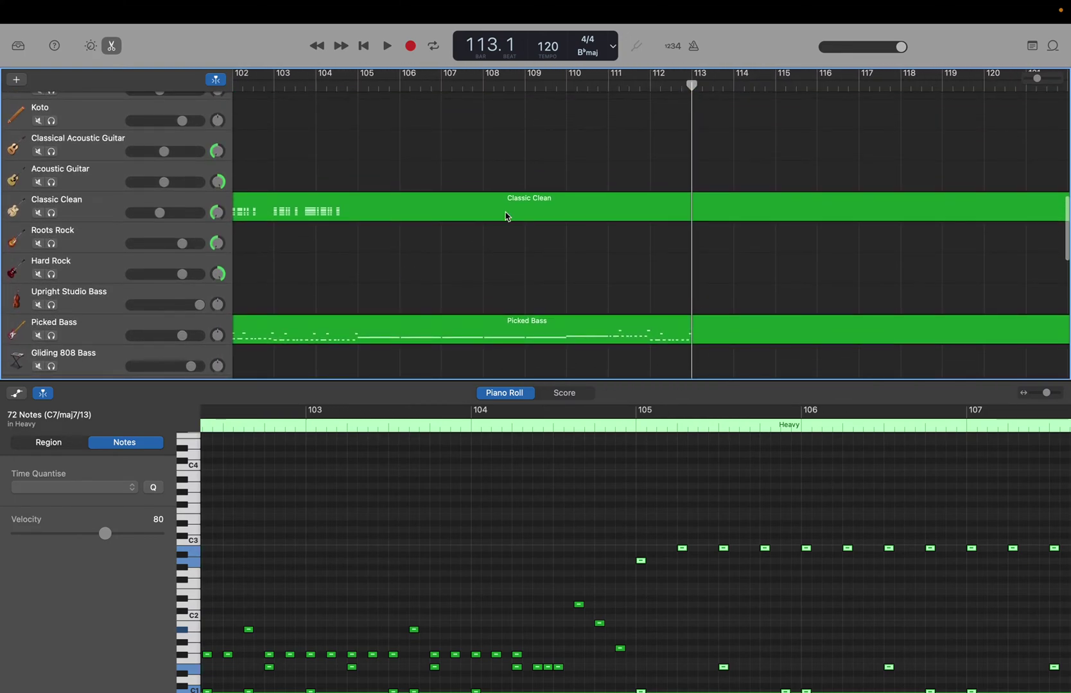
{"action": "left_click", "coordinate": [76, 213]}
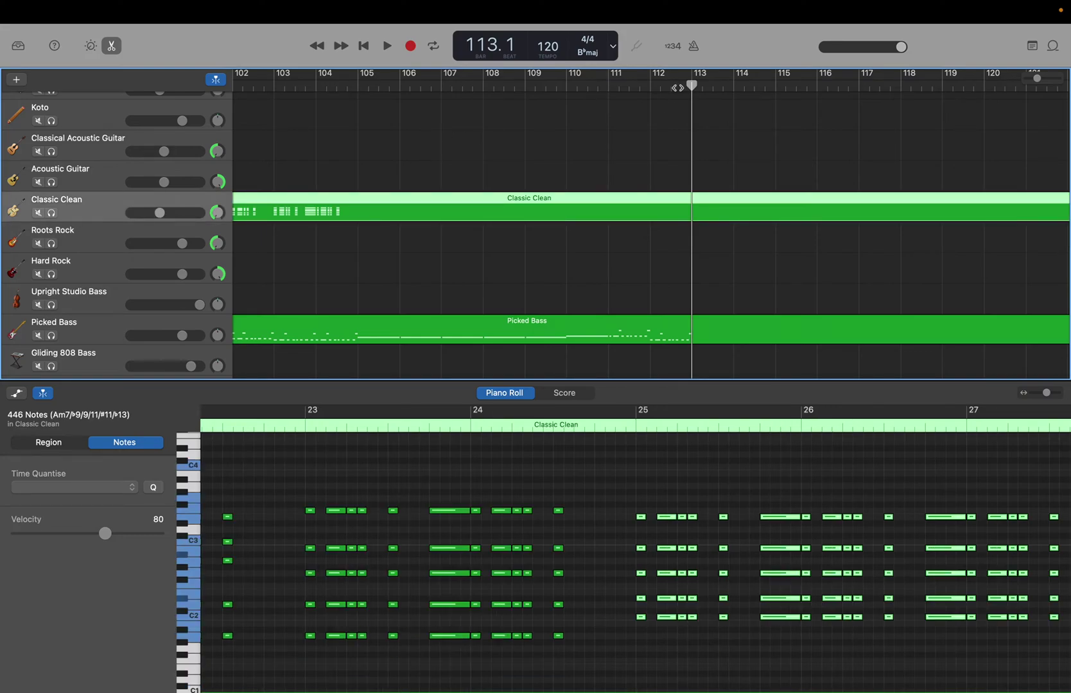
{"action": "left_click_drag", "start_coordinate": [691, 84], "coordinate": [455, 110]}
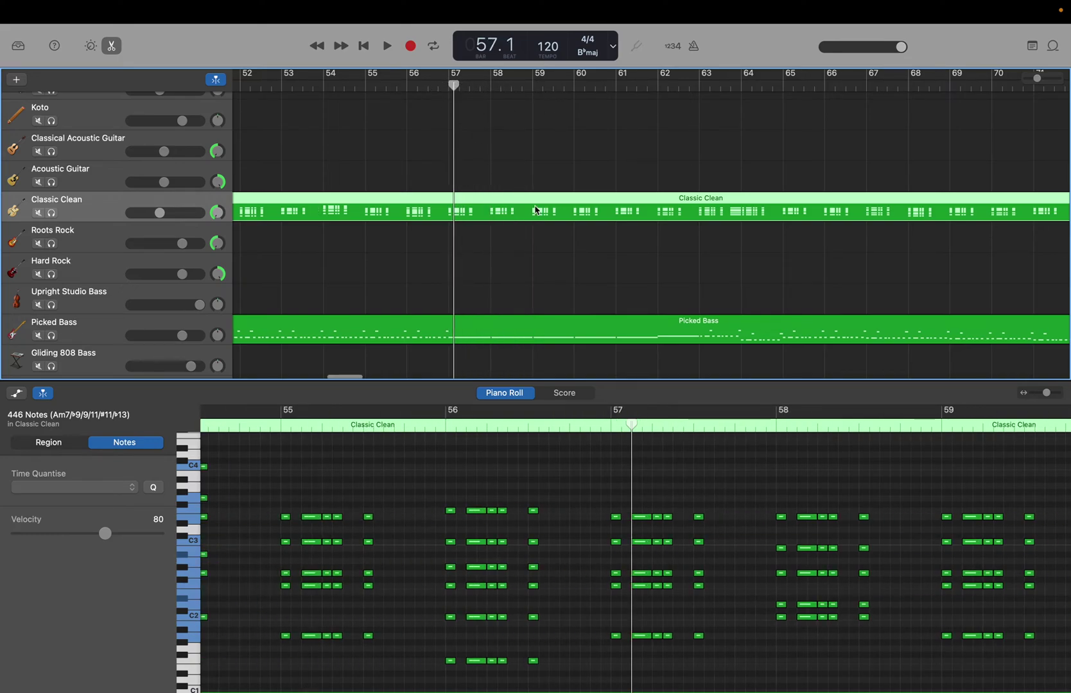
{"action": "left_click", "coordinate": [614, 494]}
{"action": "left_click_drag", "start_coordinate": [607, 452], "coordinate": [965, 659]}
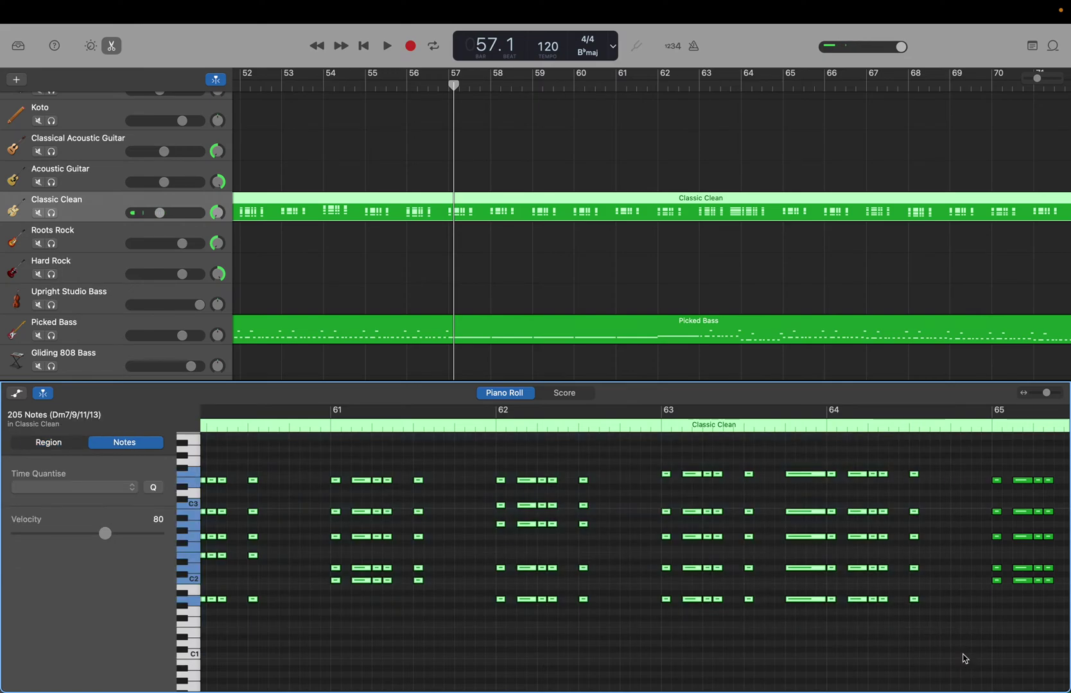
{"action": "scroll", "coordinate": [963, 656], "scroll_direction": "down", "scroll_amount": 1}
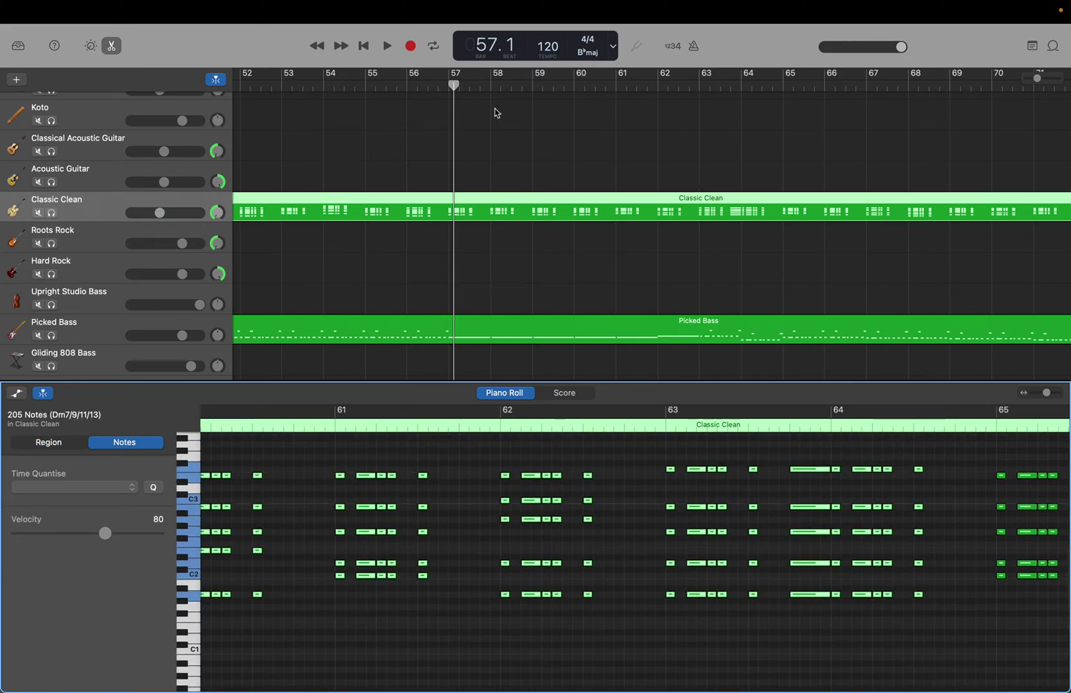
{"action": "left_click_drag", "start_coordinate": [454, 85], "coordinate": [845, 96]}
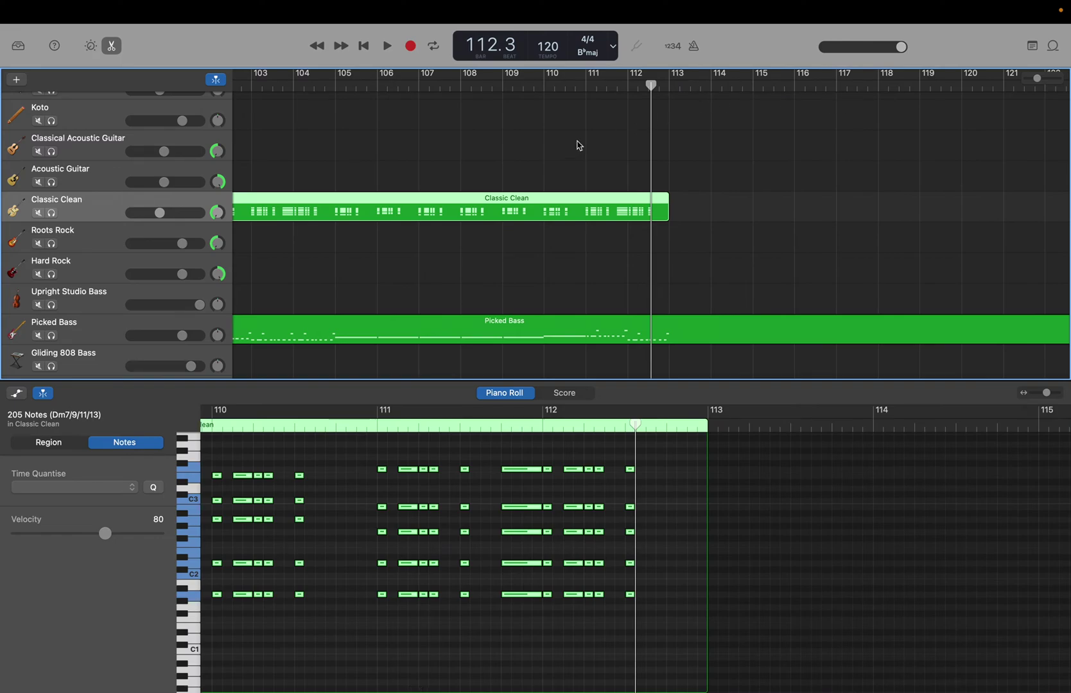
Extend the end of the Classic Clean region well beyond bar 150.
{"action": "scroll", "coordinate": [509, 143], "scroll_direction": "up", "scroll_amount": 10}
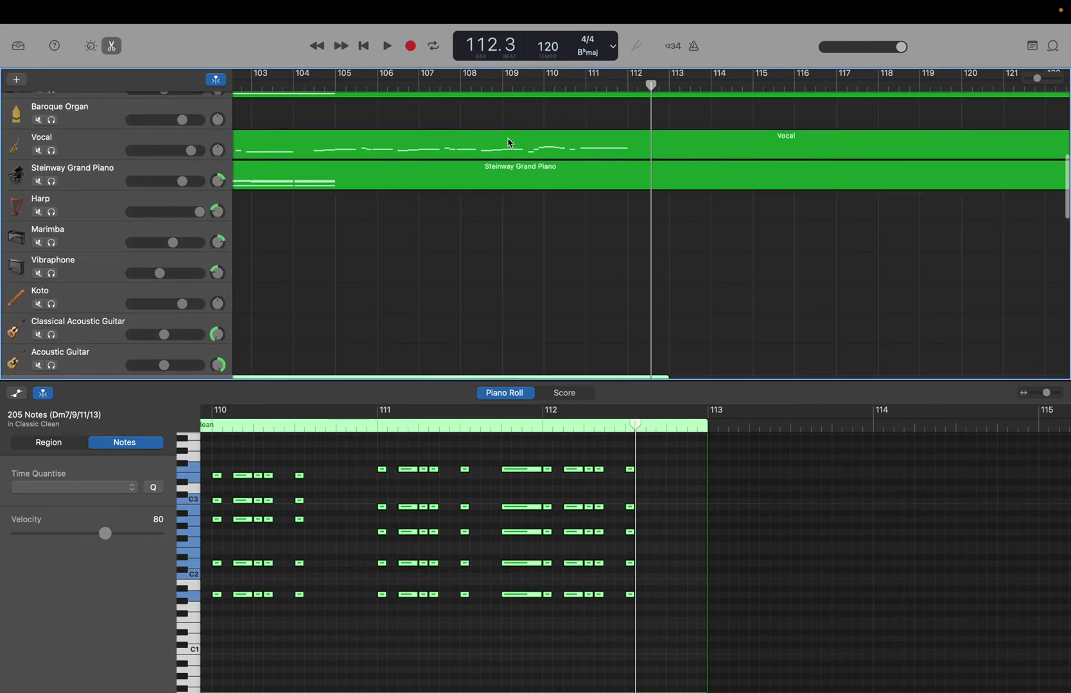
{"action": "scroll", "coordinate": [509, 143], "scroll_direction": "down", "scroll_amount": 1}
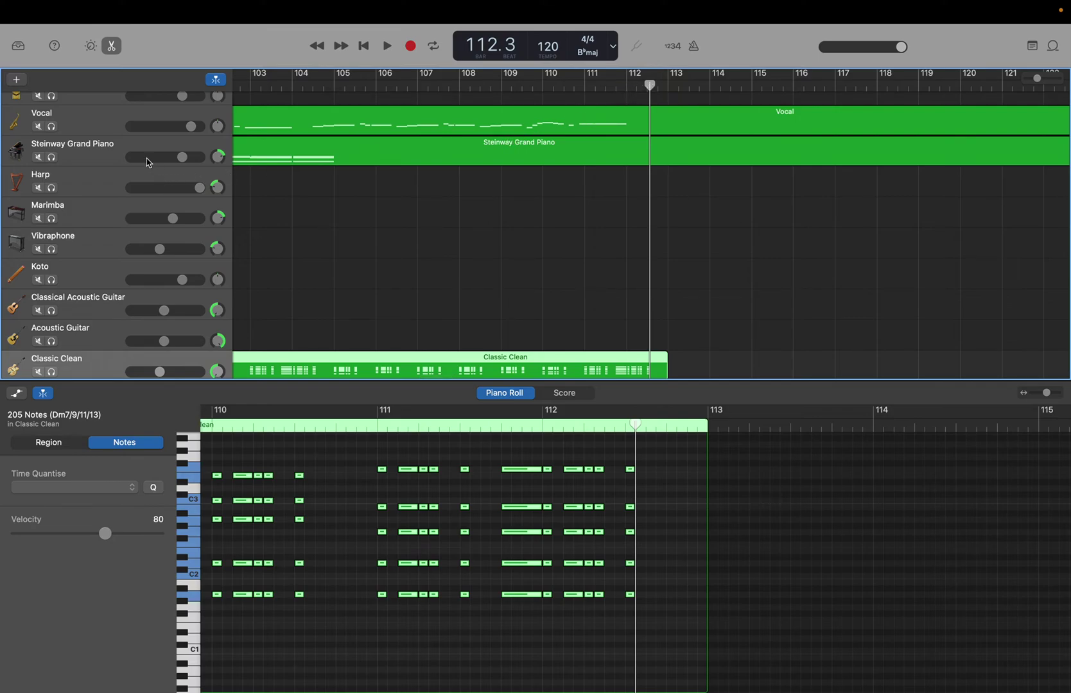
{"action": "left_click", "coordinate": [106, 146]}
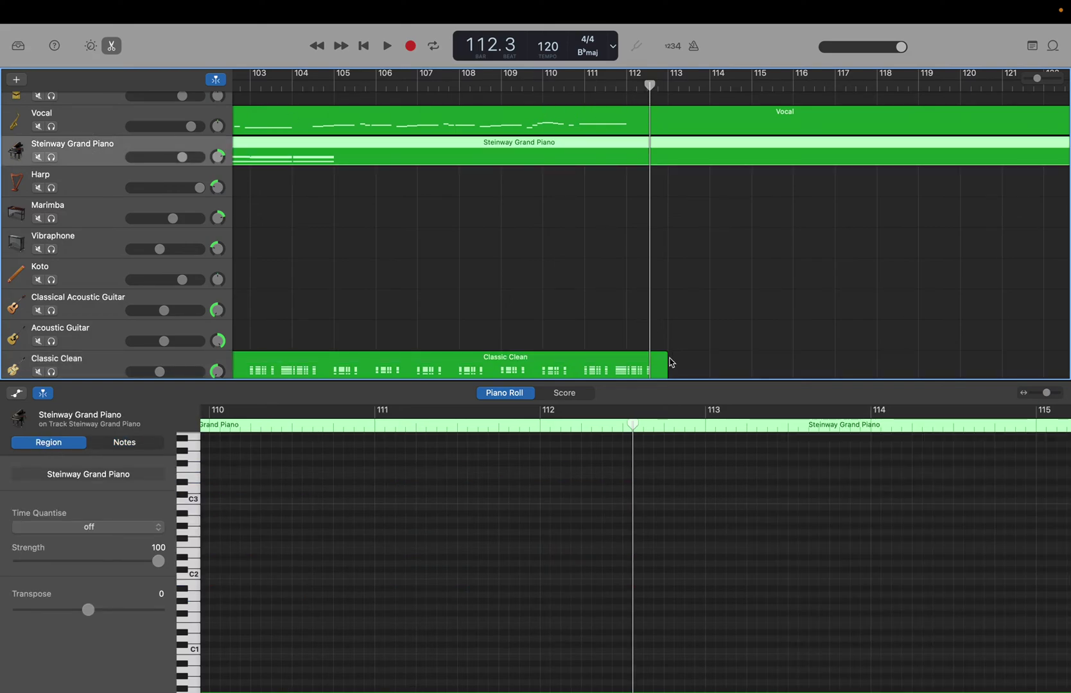
{"action": "left_click", "coordinate": [665, 368]}
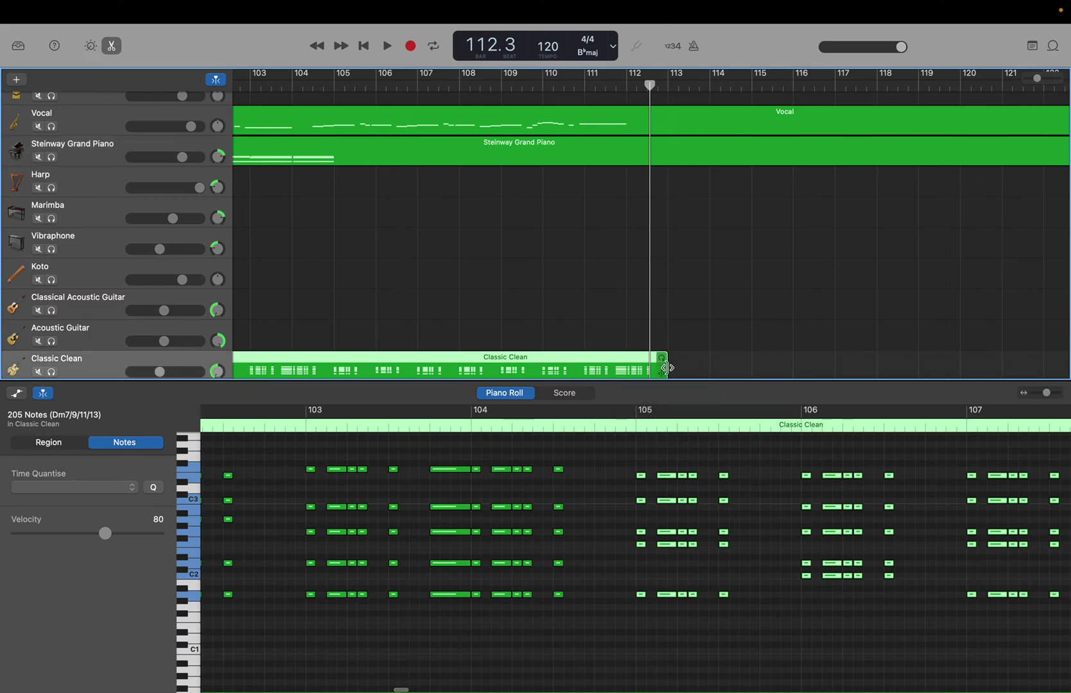
{"action": "left_click_drag", "start_coordinate": [666, 370], "coordinate": [1067, 452]}
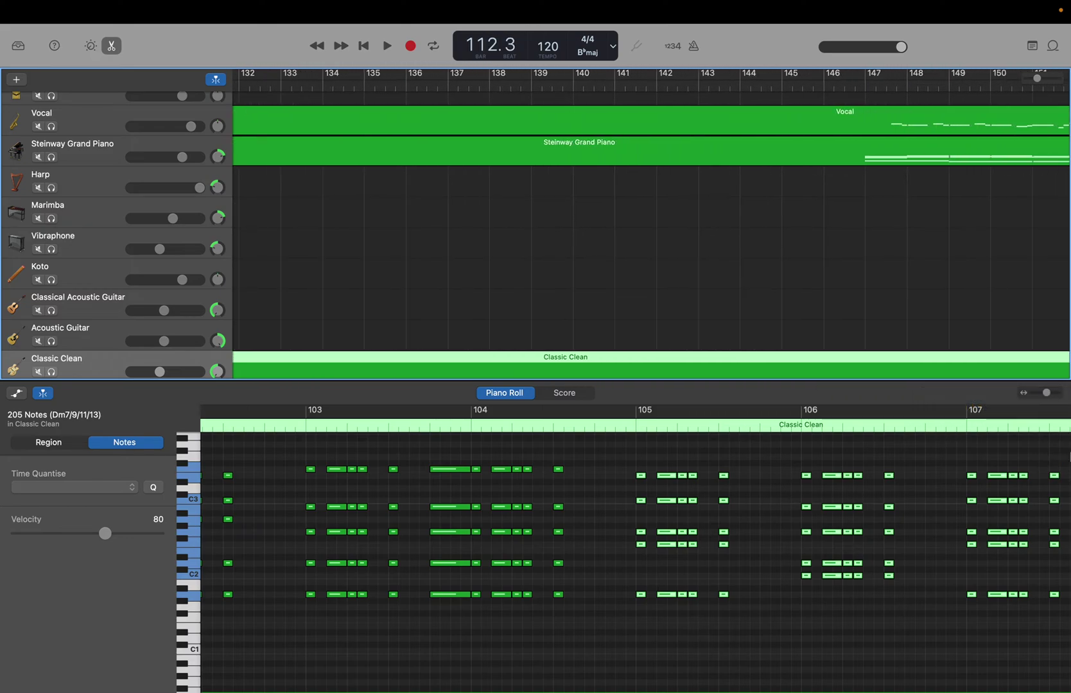
{"action": "scroll", "coordinate": [580, 304], "scroll_direction": "left", "scroll_amount": 15}
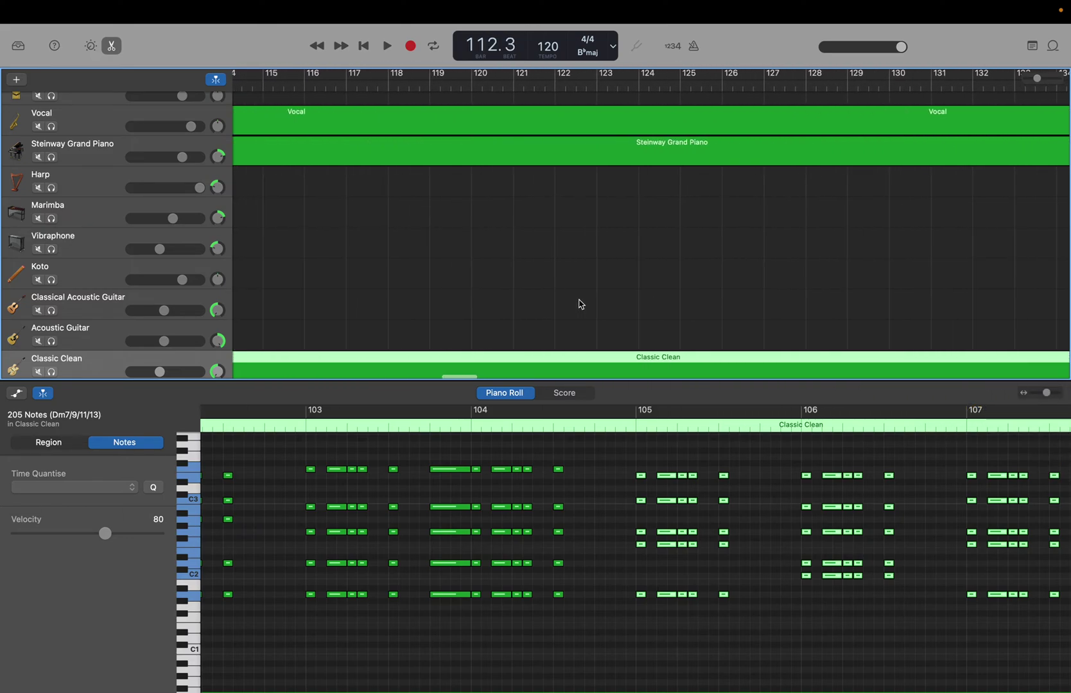
{"action": "scroll", "coordinate": [581, 305], "scroll_direction": "left", "scroll_amount": 4}
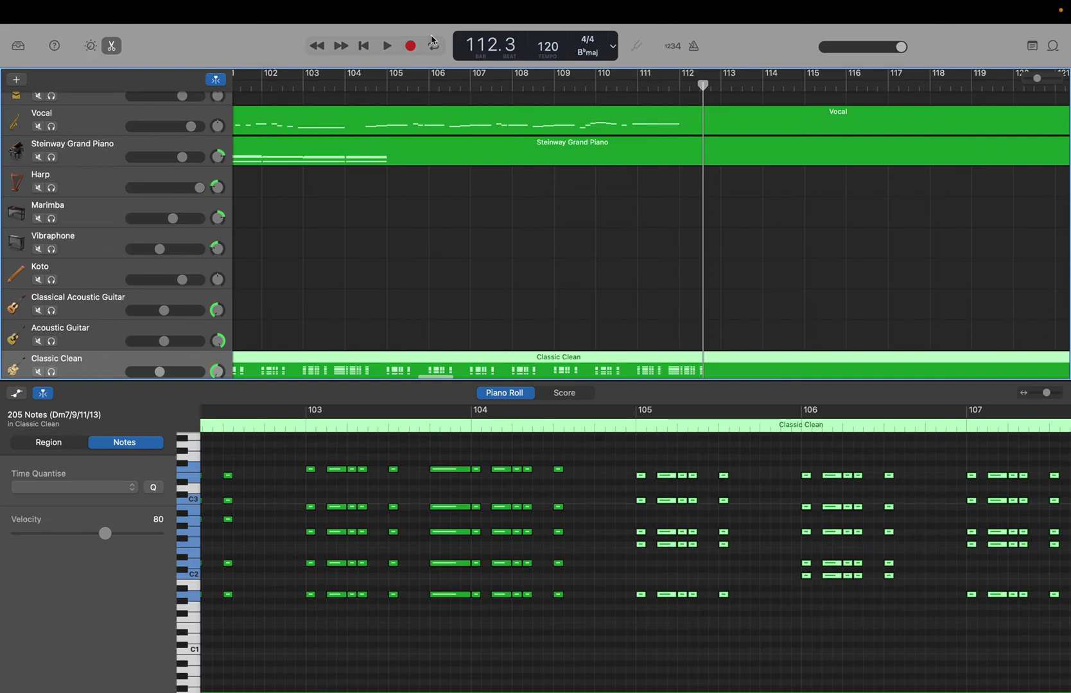
Copy the Steinway Grand Piano notes from bars 57 through 64 and paste them at bar 105.
{"action": "double_click", "coordinate": [467, 43]}
{"action": "type", "text": "57"}
{"action": "key", "text": "Return"}
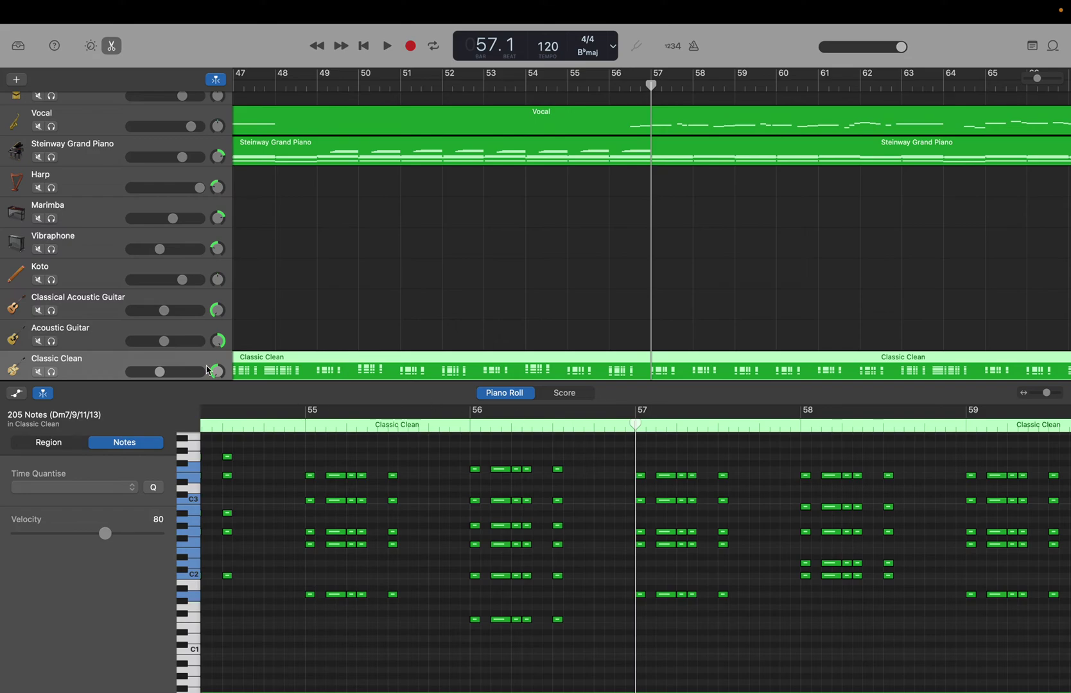
{"action": "left_click", "coordinate": [103, 165]}
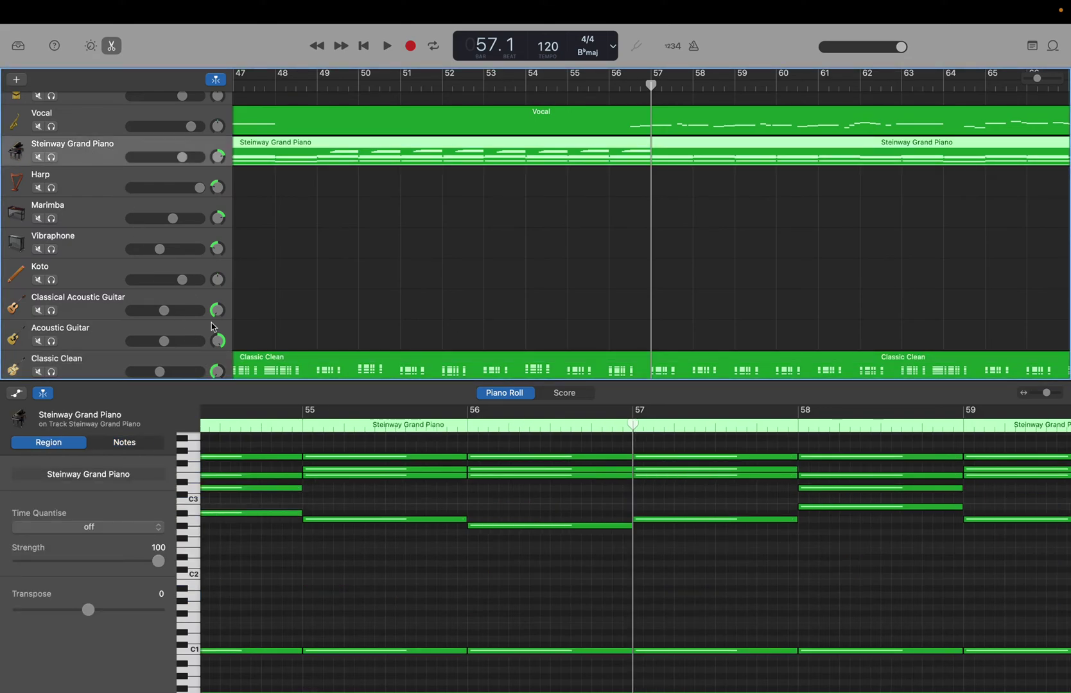
{"action": "scroll", "coordinate": [580, 533], "scroll_direction": "right", "scroll_amount": 3}
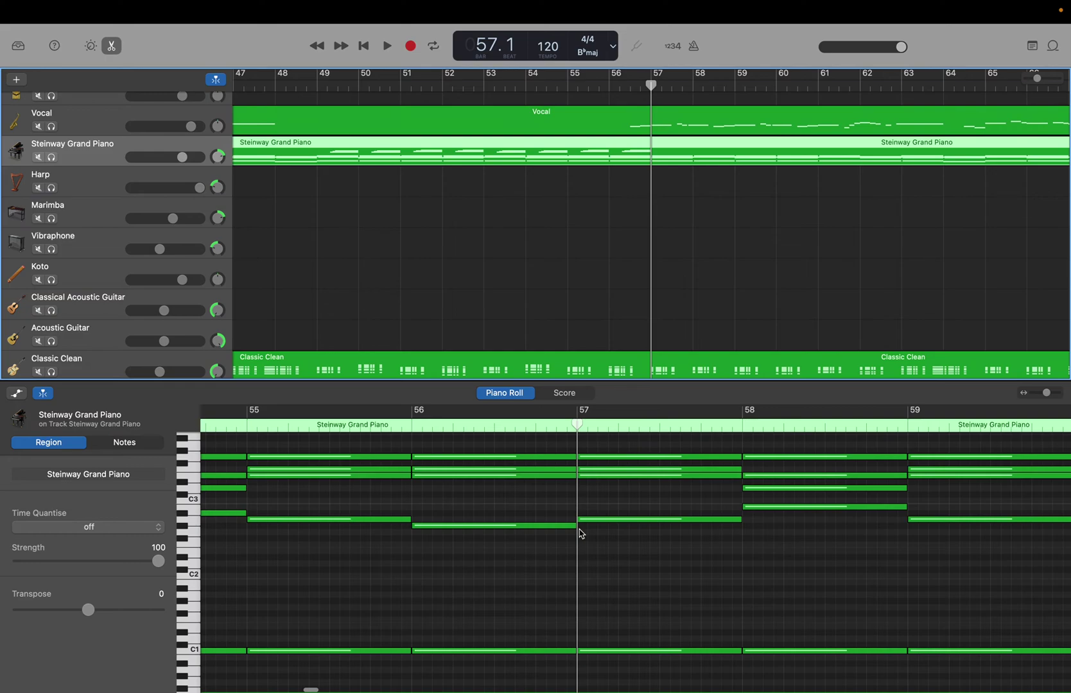
{"action": "scroll", "coordinate": [621, 668], "scroll_direction": "down", "scroll_amount": 3}
{"action": "left_click_drag", "start_coordinate": [620, 665], "coordinate": [414, 512]}
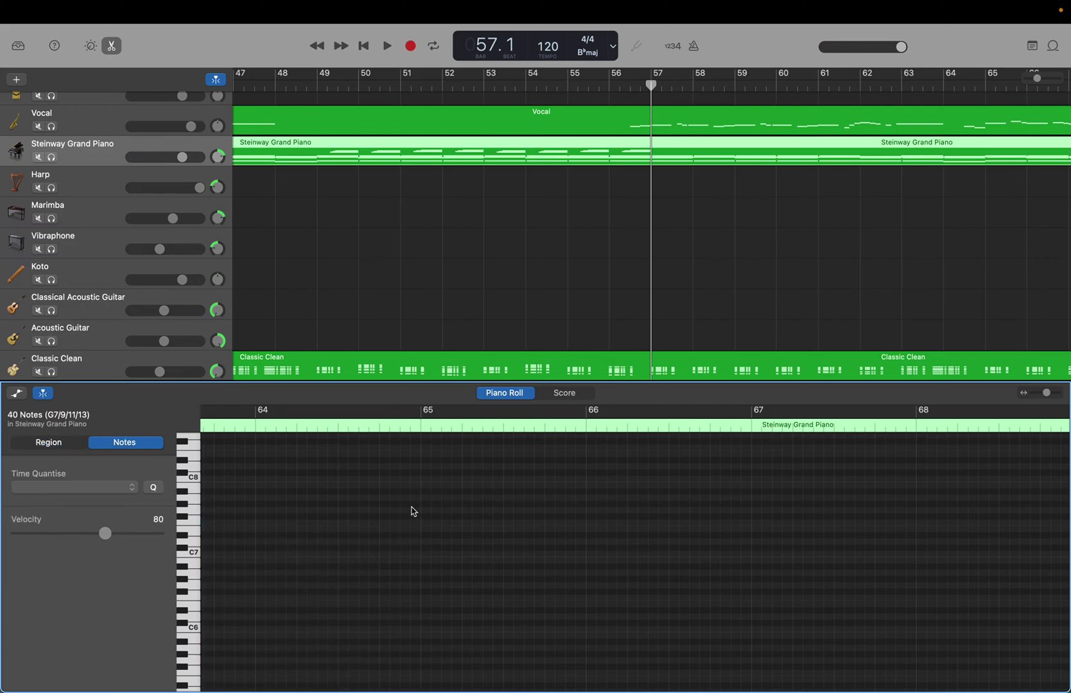
{"action": "double_click", "coordinate": [488, 42]}
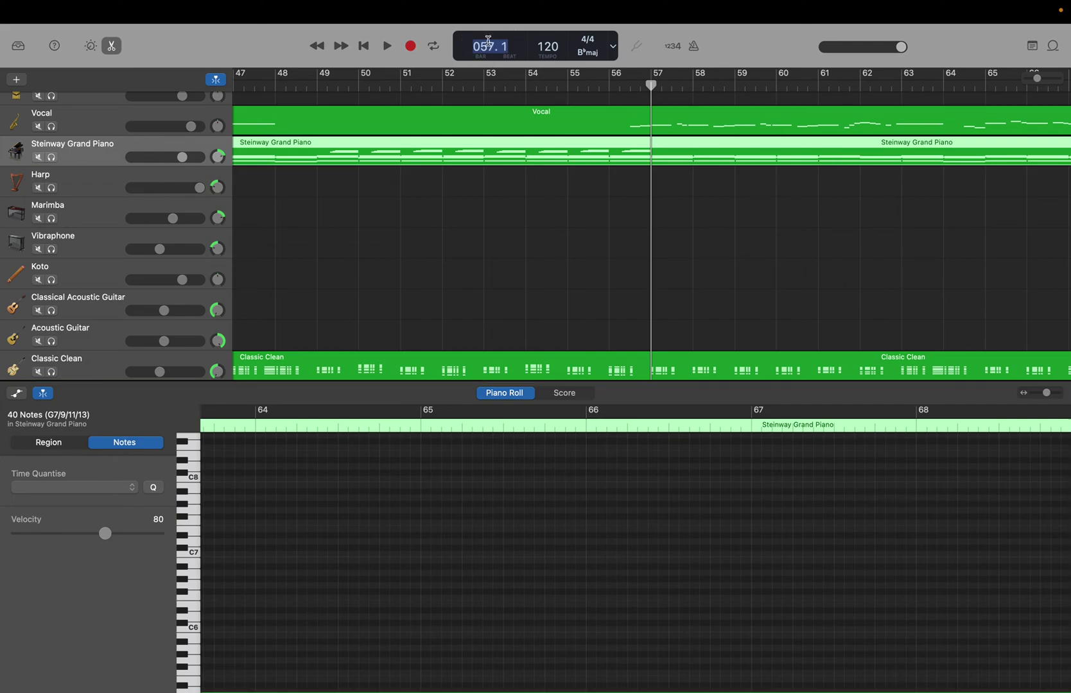
{"action": "type", "text": "105"}
{"action": "key", "text": "Return"}
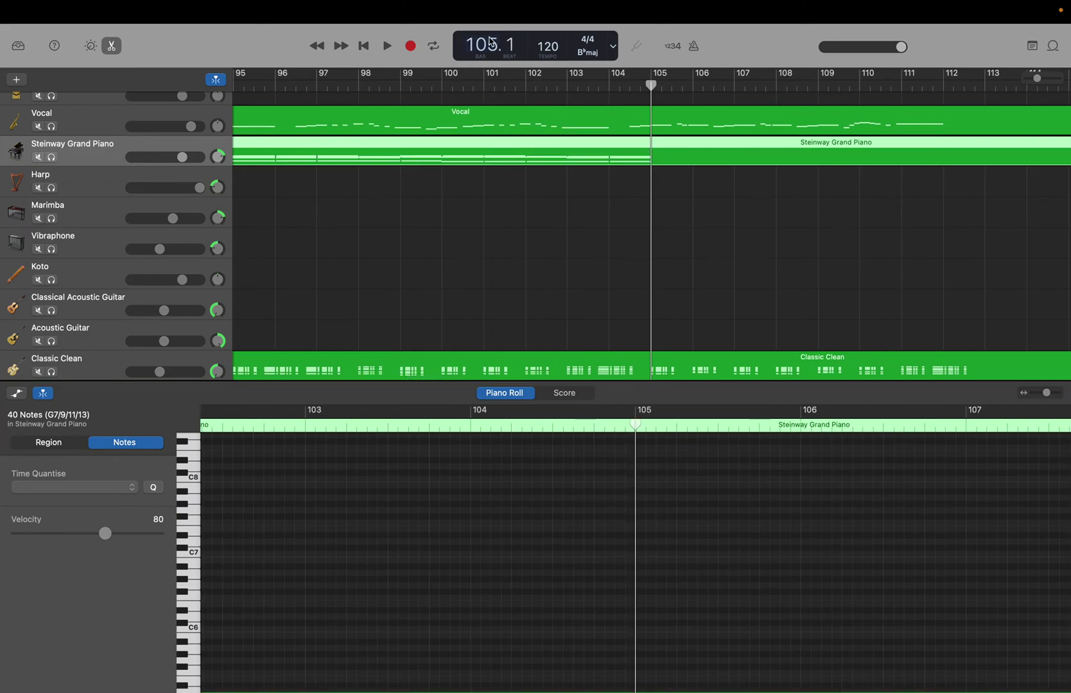
{"action": "scroll", "coordinate": [491, 42], "scroll_direction": "up", "scroll_amount": 8}
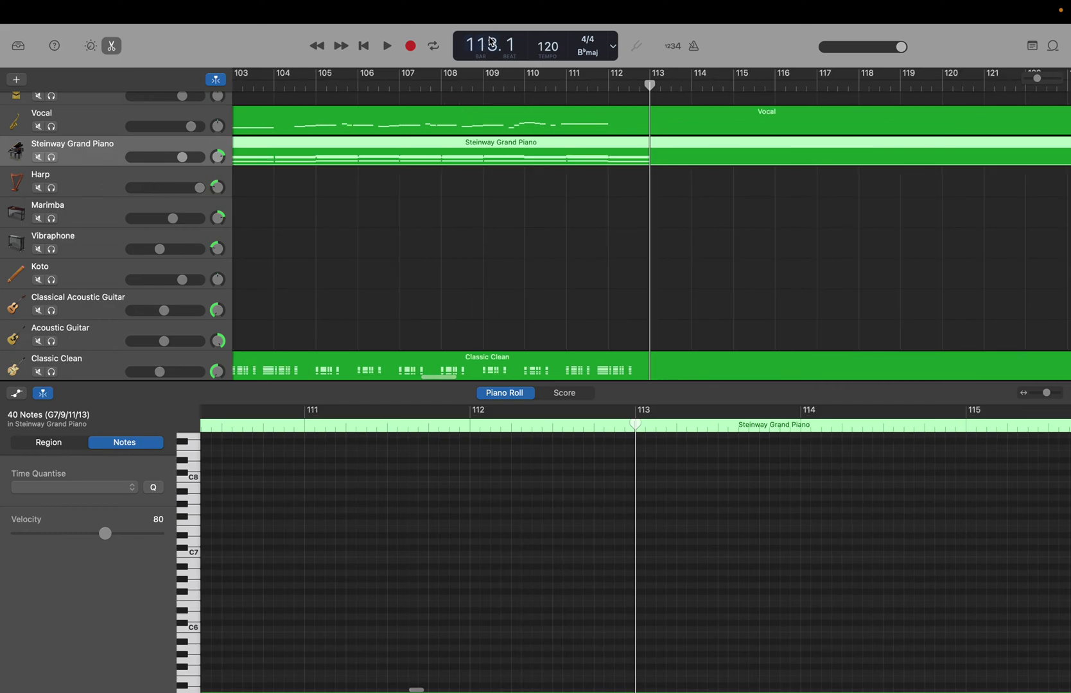
Copy the String Ensemble notes from bars 57 through 64 and paste them at bar 105.
{"action": "scroll", "coordinate": [427, 252], "scroll_direction": "up", "scroll_amount": 3}
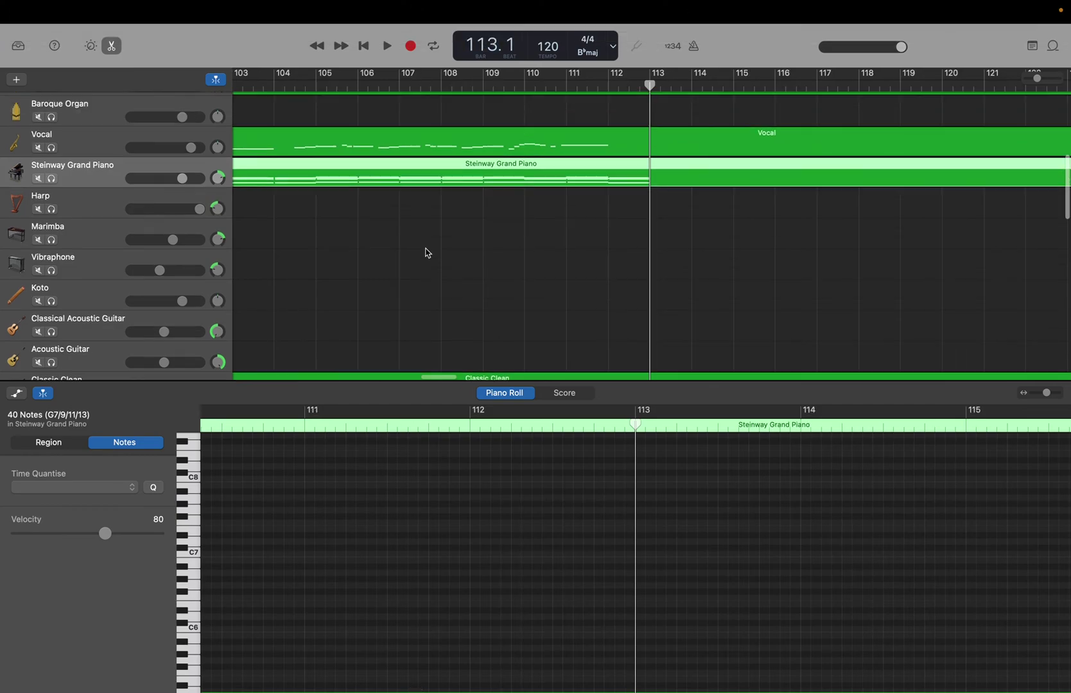
{"action": "scroll", "coordinate": [427, 252], "scroll_direction": "up", "scroll_amount": 1}
{"action": "scroll", "coordinate": [427, 252], "scroll_direction": "up", "scroll_amount": 1}
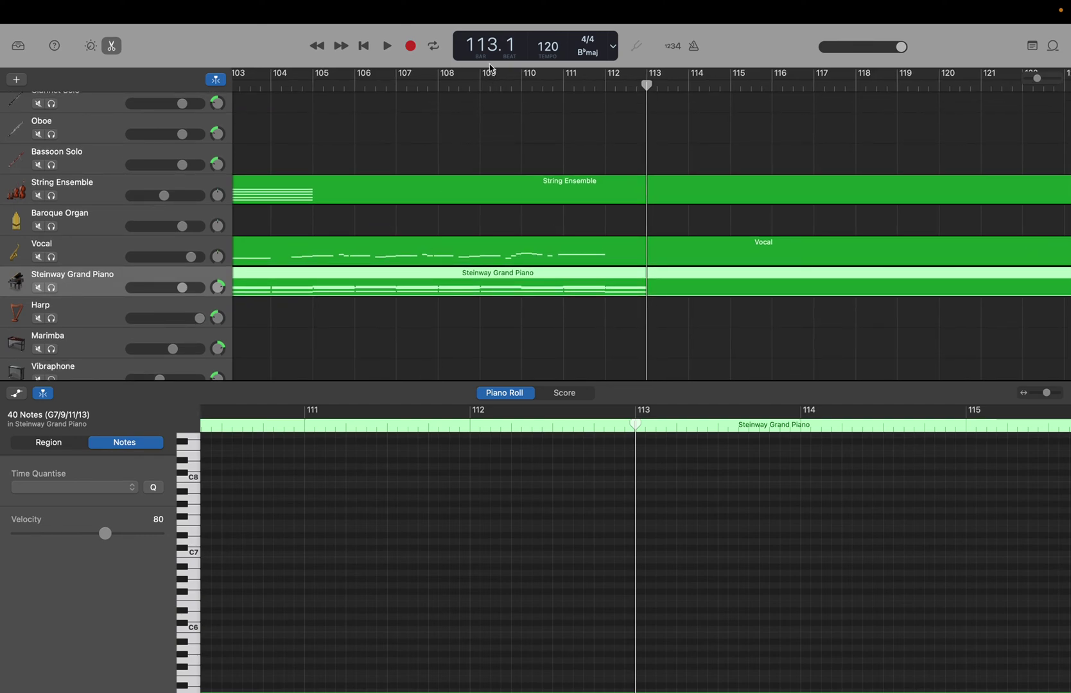
{"action": "double_click", "coordinate": [485, 44]}
{"action": "type", "text": "57"}
{"action": "key", "text": "Return"}
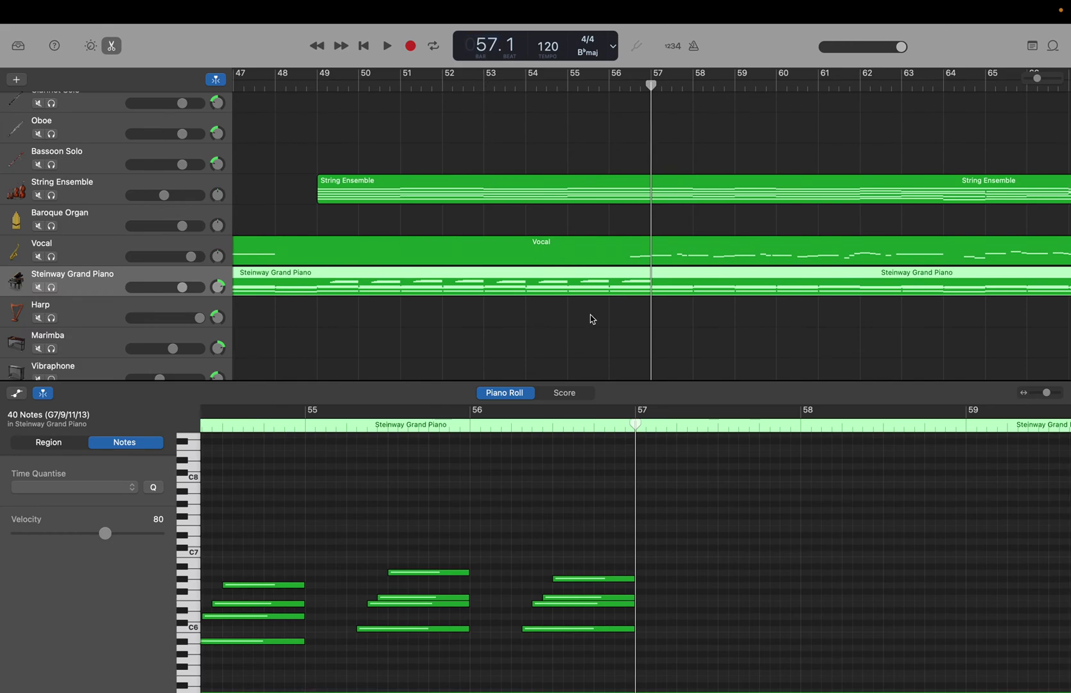
{"action": "left_click", "coordinate": [194, 191]}
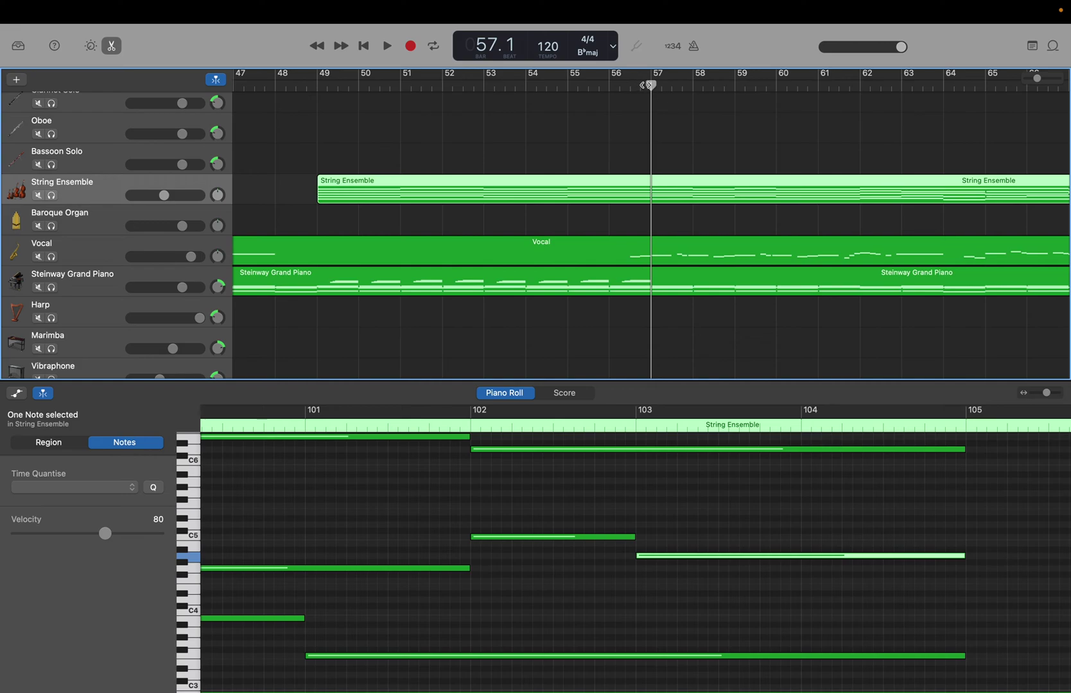
{"action": "mouse_move", "coordinate": [650, 84]}
{"action": "left_mouse_down"}
{"action": "mouse_move", "coordinate": [639, 88]}
{"action": "mouse_move", "coordinate": [650, 89]}
{"action": "left_mouse_up"}
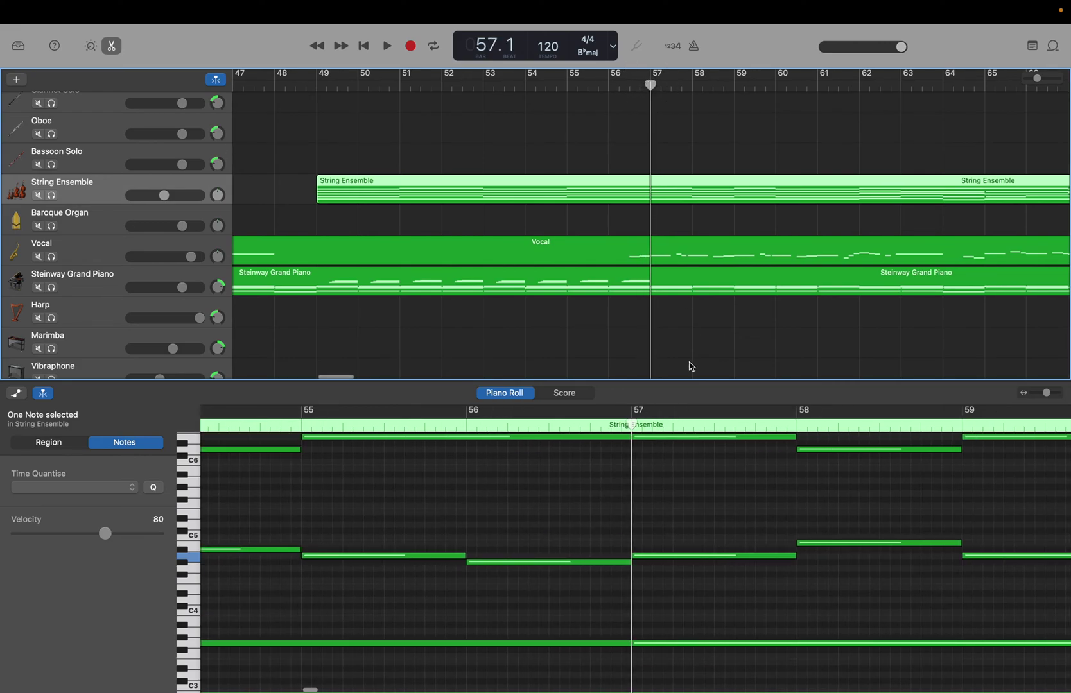
{"action": "scroll", "coordinate": [694, 617], "scroll_direction": "down", "scroll_amount": 15}
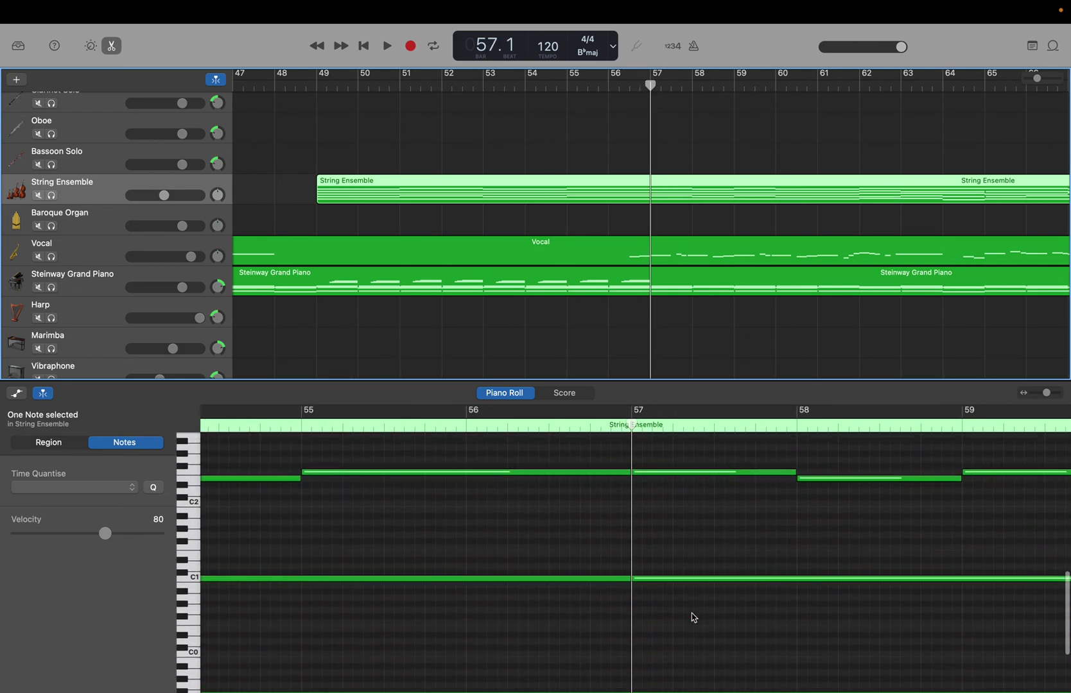
{"action": "left_click_drag", "start_coordinate": [686, 604], "coordinate": [765, 455]}
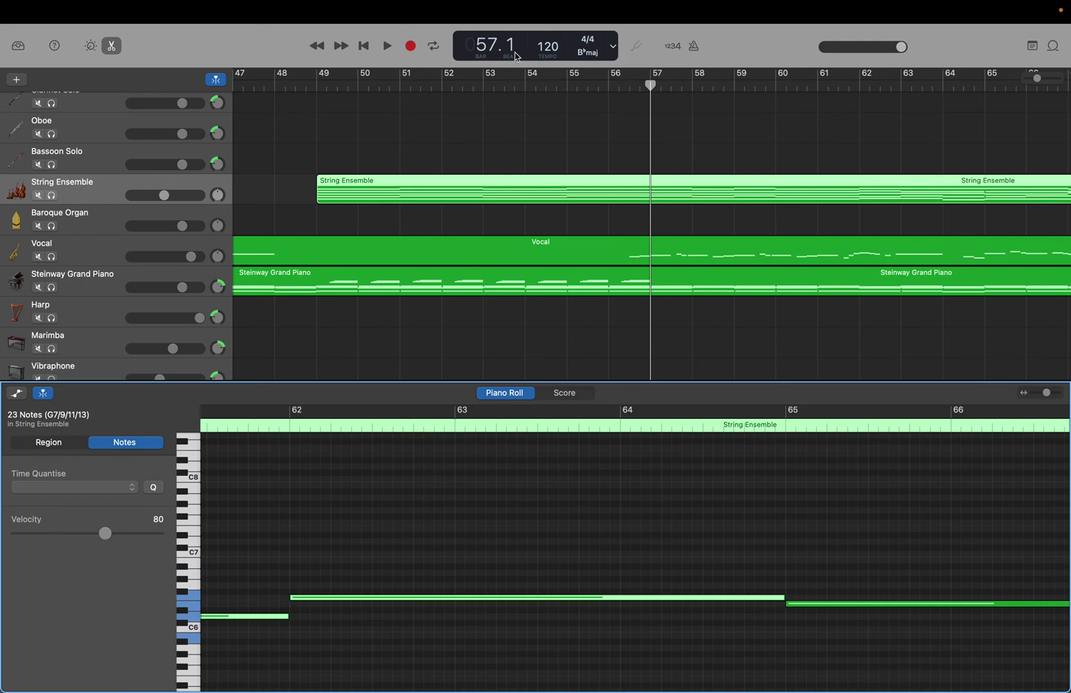
{"action": "double_click", "coordinate": [495, 46]}
{"action": "type", "text": "105"}
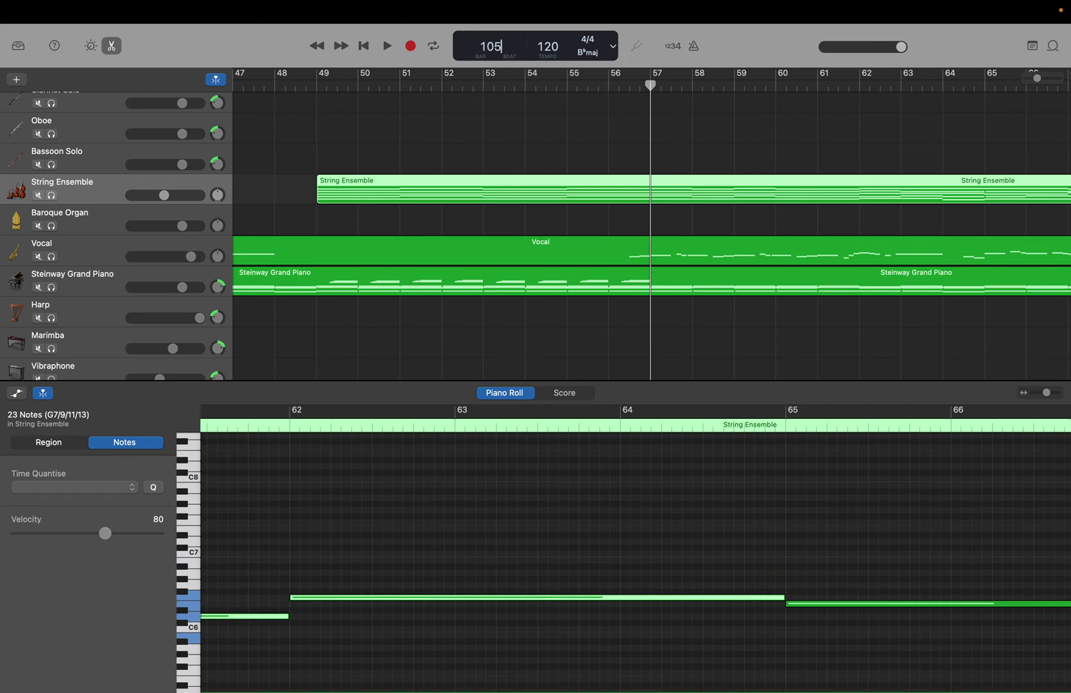
{"action": "key", "text": "Return"}
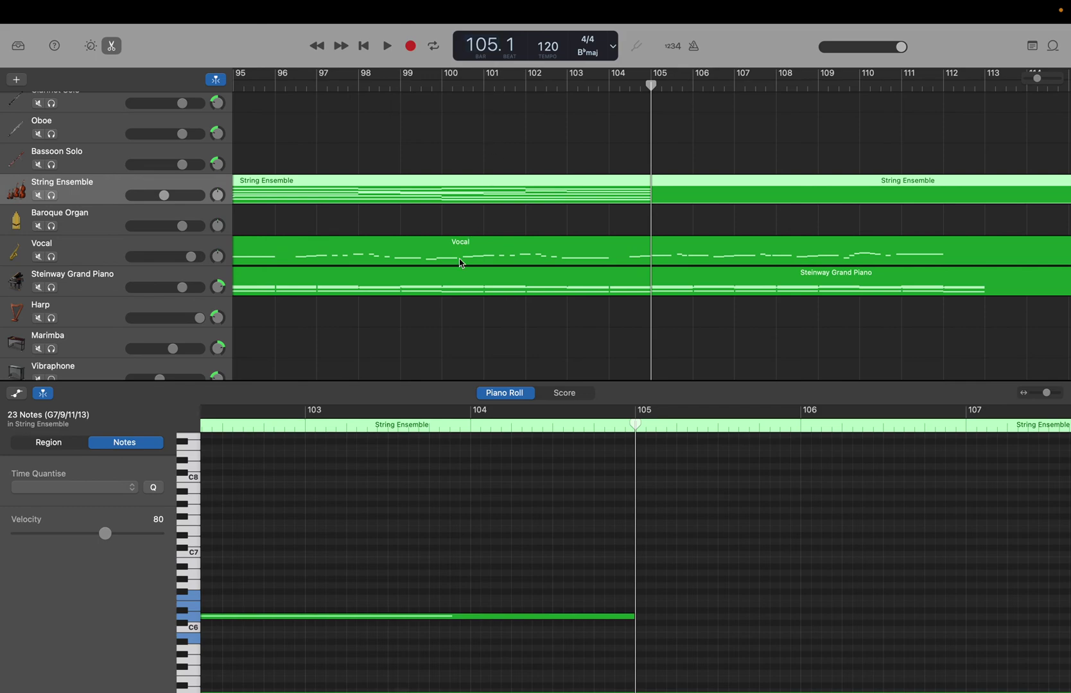
{"action": "left_click", "coordinate": [598, 503]}
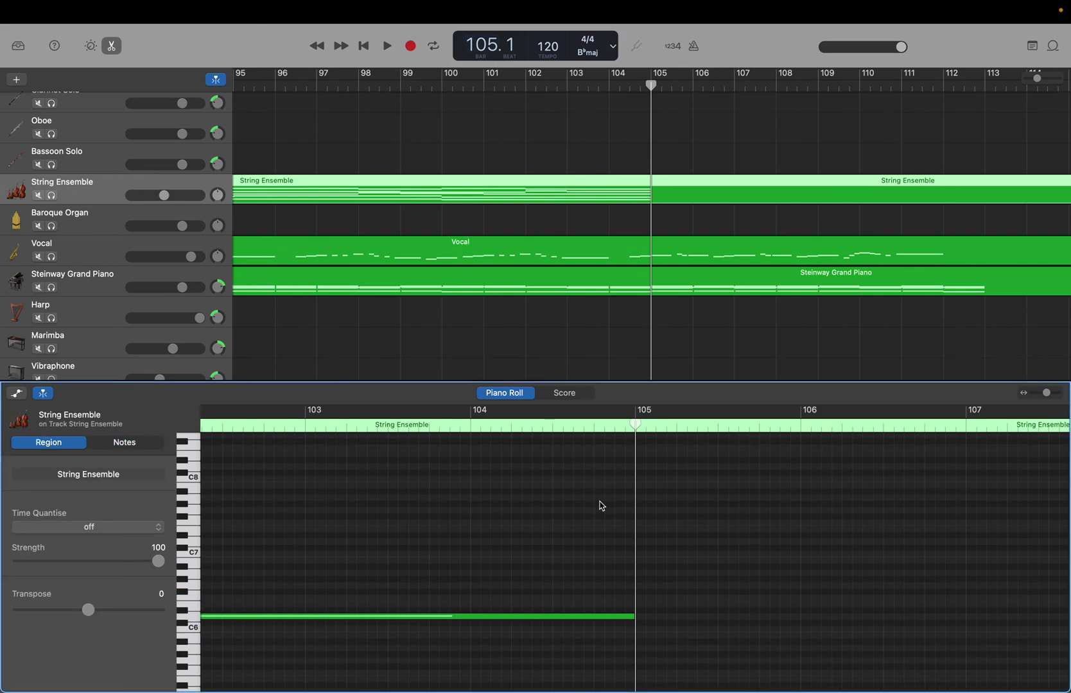
{"action": "key", "text": "Right"}
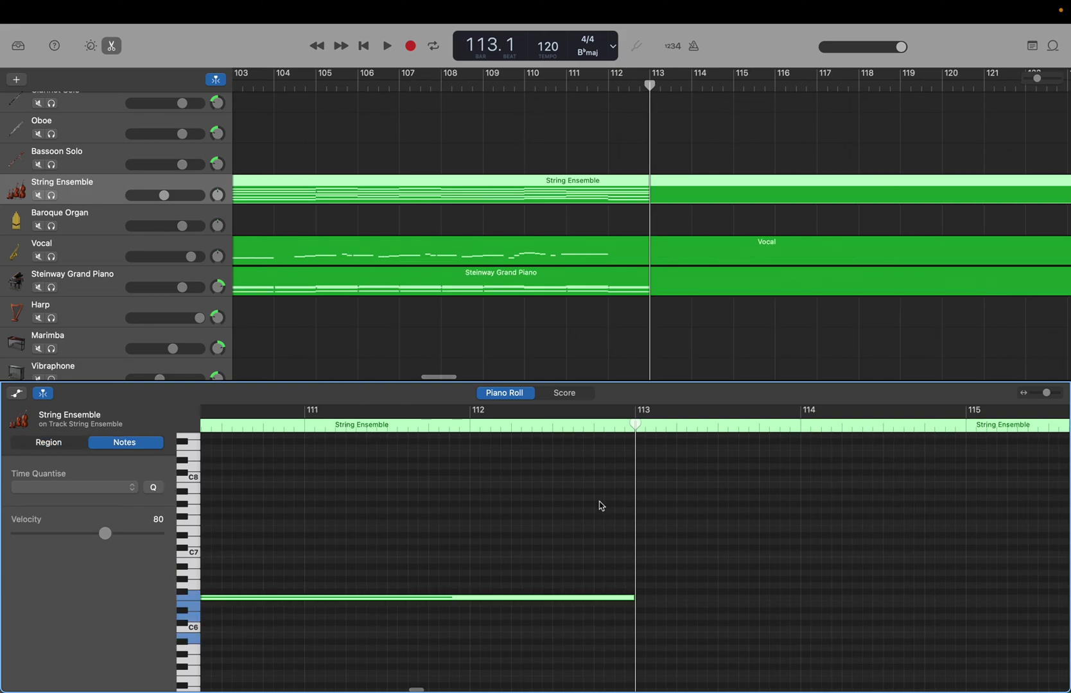
Select the Flute Solo track, move the playhead to bar 57 and check the following bars for notes in the piano roll.
{"action": "scroll", "coordinate": [423, 231], "scroll_direction": "up", "scroll_amount": 4}
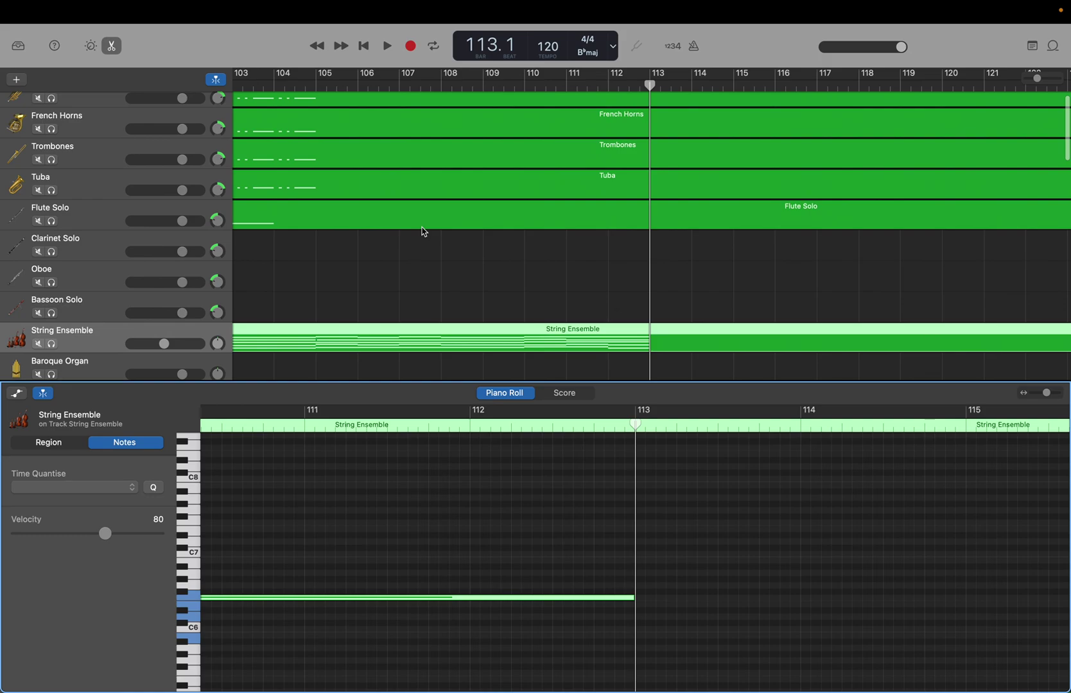
{"action": "scroll", "coordinate": [423, 231], "scroll_direction": "up", "scroll_amount": 1}
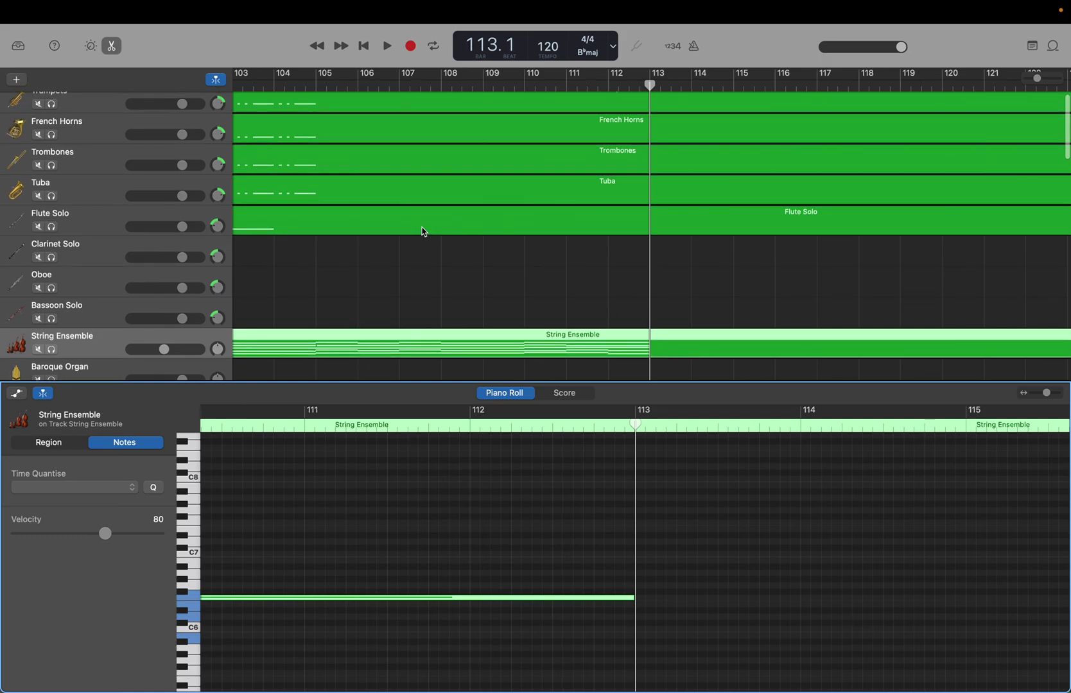
{"action": "left_click", "coordinate": [104, 215]}
{"action": "double_click", "coordinate": [483, 47]}
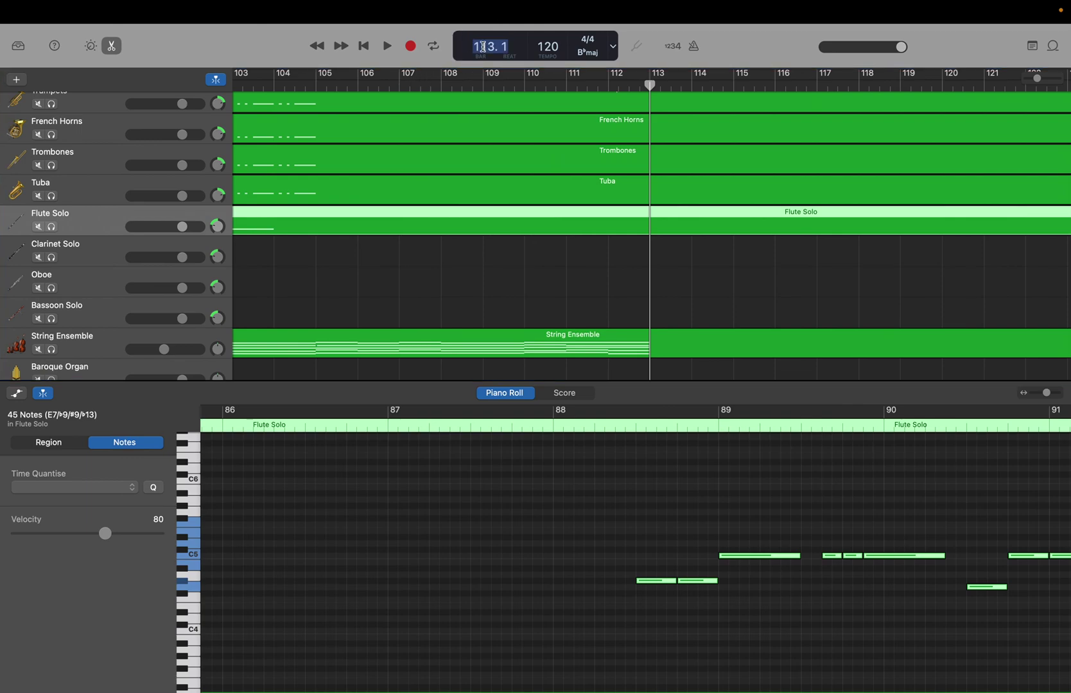
{"action": "type", "text": "57"}
{"action": "key", "text": "Return"}
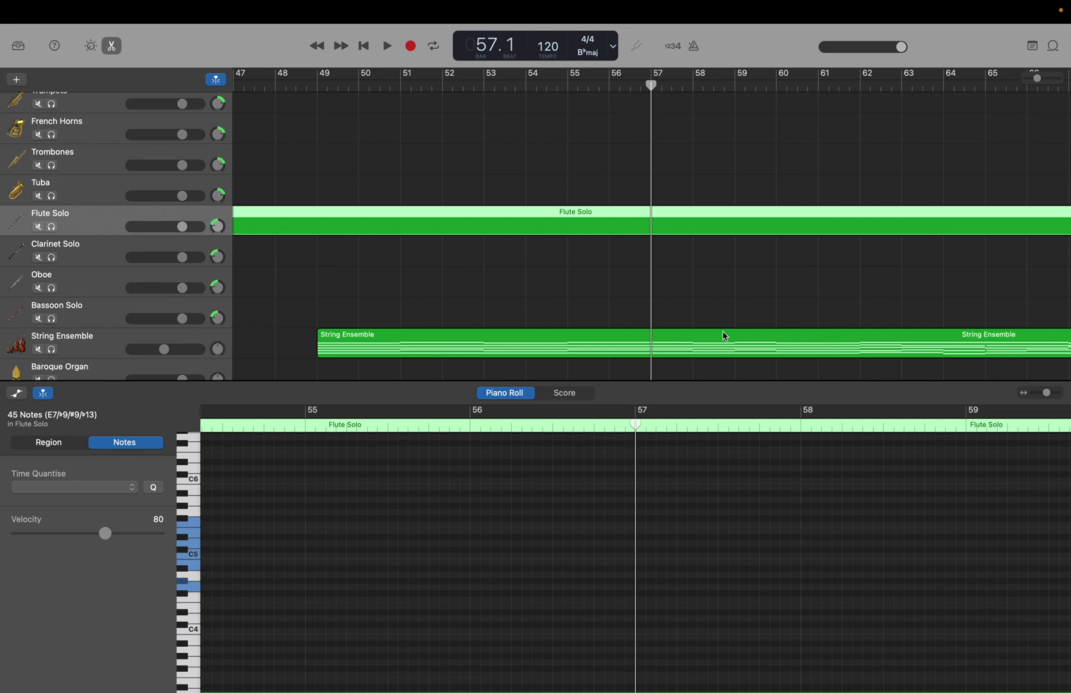
{"action": "scroll", "coordinate": [676, 573], "scroll_direction": "right", "scroll_amount": 10}
{"action": "scroll", "coordinate": [676, 573], "scroll_direction": "down", "scroll_amount": 2}
{"action": "scroll", "coordinate": [680, 575], "scroll_direction": "down", "scroll_amount": 6}
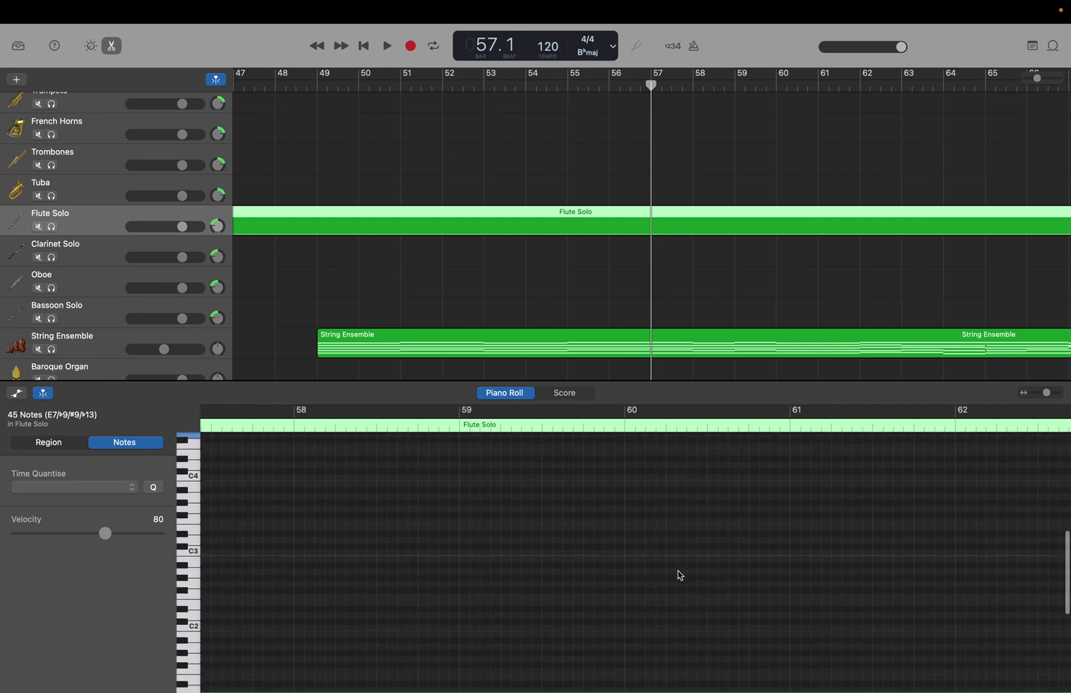
{"action": "scroll", "coordinate": [680, 575], "scroll_direction": "up", "scroll_amount": 2}
{"action": "scroll", "coordinate": [679, 573], "scroll_direction": "right", "scroll_amount": 1}
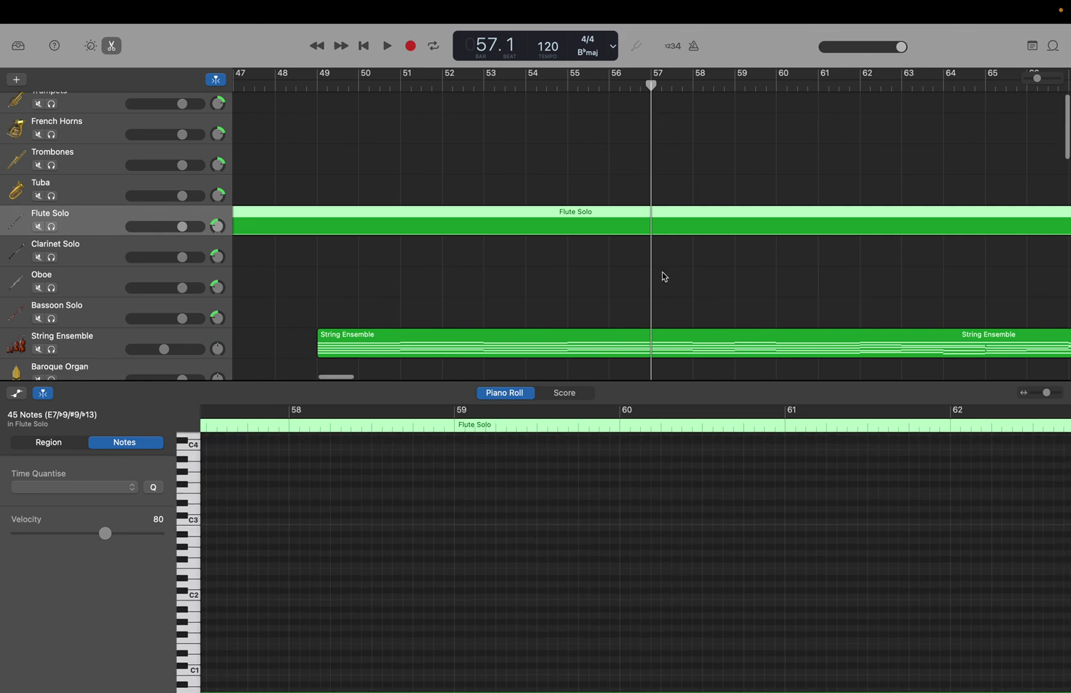
Examine the arrangement from bar 57 through about bar 117, checking where the notes end on the brass, flute, string, vocal and piano tracks.
{"action": "scroll", "coordinate": [665, 277], "scroll_direction": "right", "scroll_amount": 10}
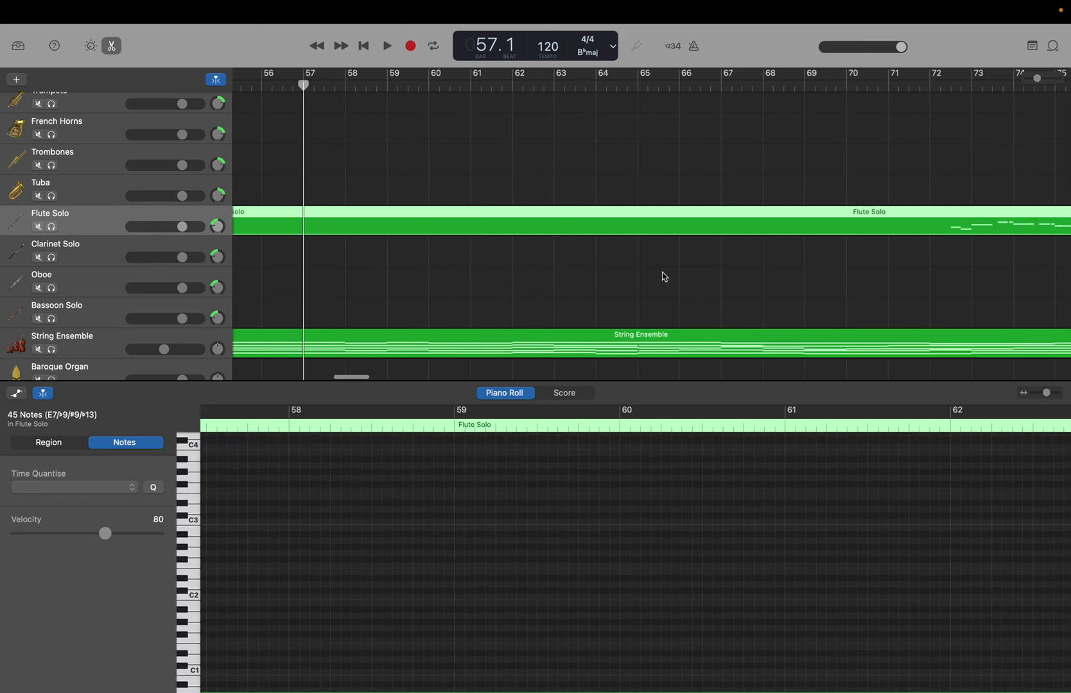
{"action": "scroll", "coordinate": [664, 277], "scroll_direction": "right", "scroll_amount": 6}
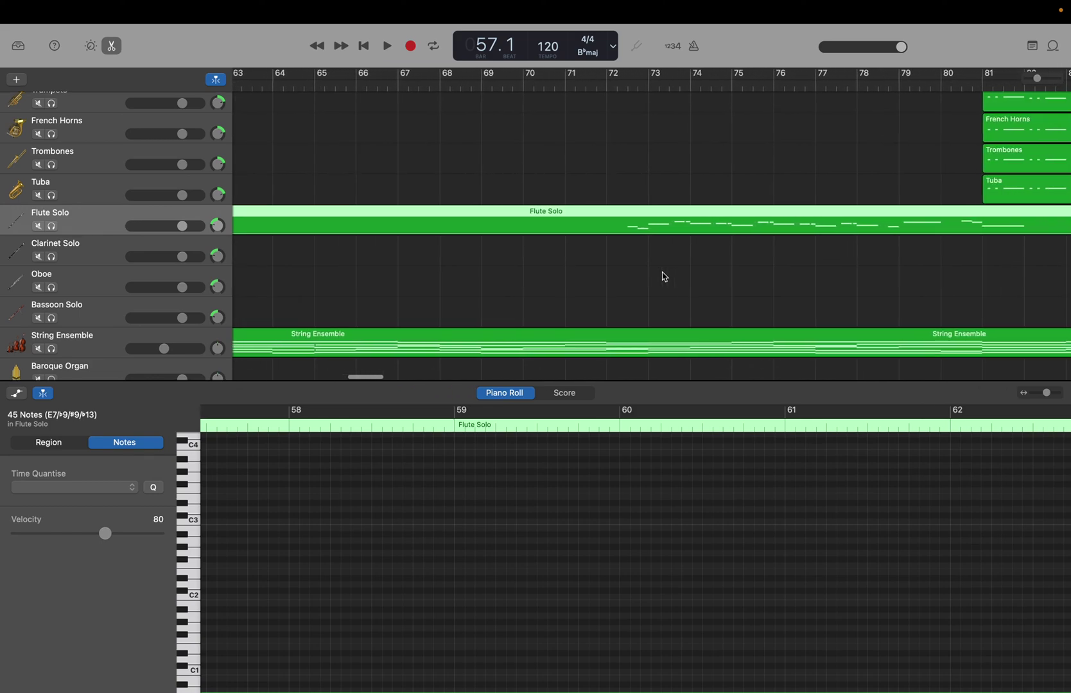
{"action": "scroll", "coordinate": [665, 277], "scroll_direction": "right", "scroll_amount": 12}
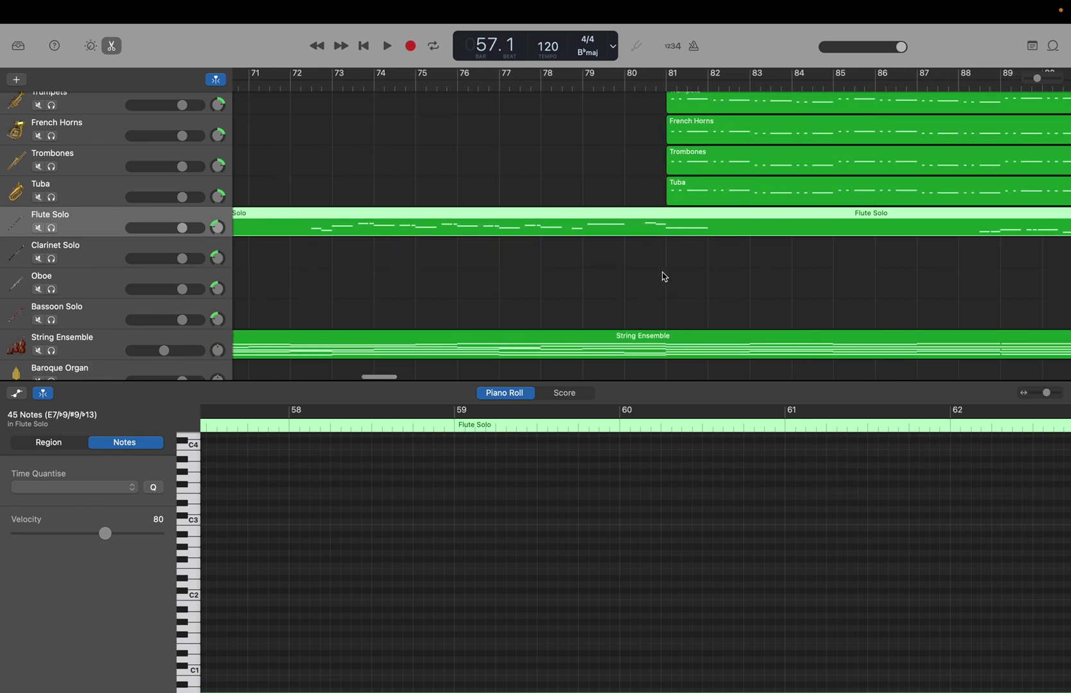
{"action": "scroll", "coordinate": [665, 276], "scroll_direction": "right", "scroll_amount": 20}
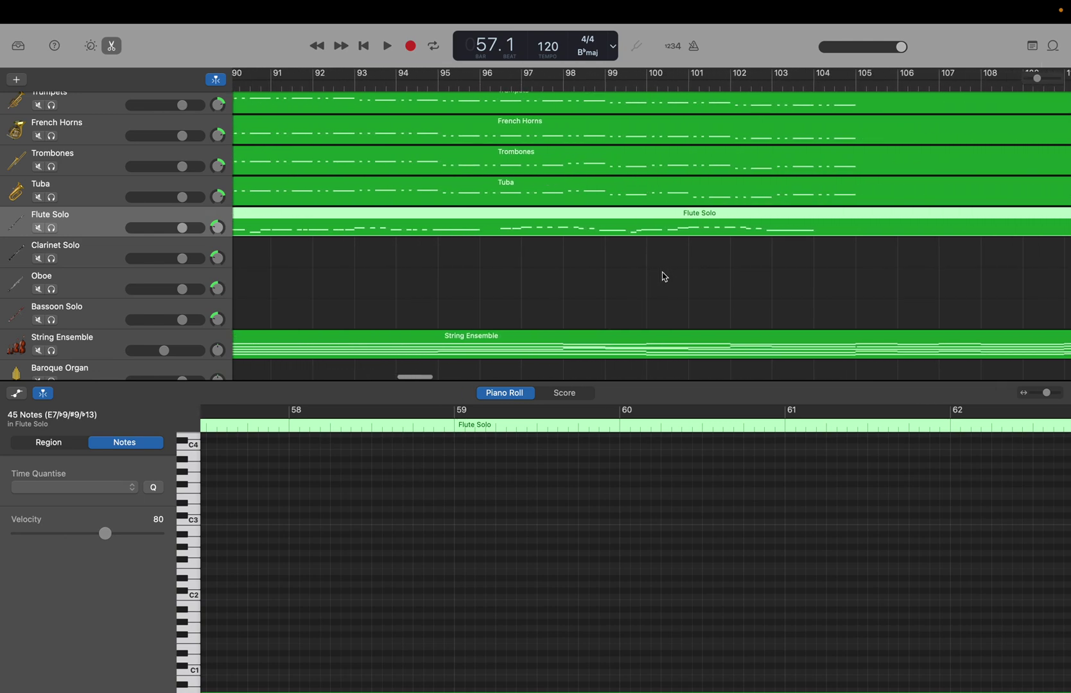
{"action": "scroll", "coordinate": [664, 277], "scroll_direction": "down", "scroll_amount": 6}
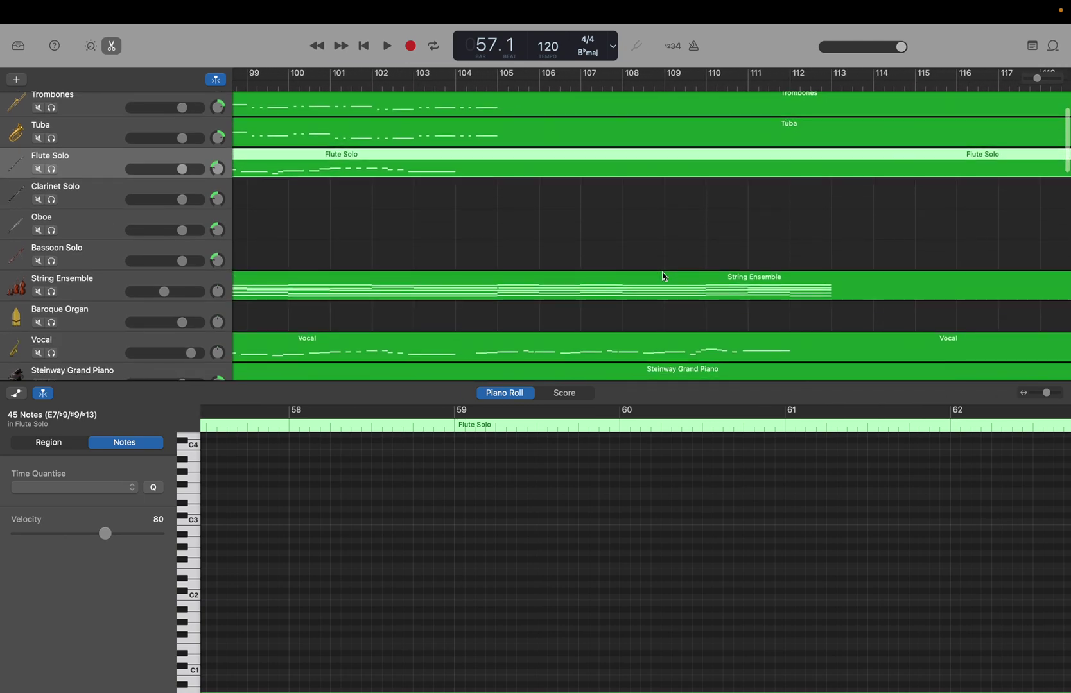
{"action": "scroll", "coordinate": [665, 277], "scroll_direction": "down", "scroll_amount": 2}
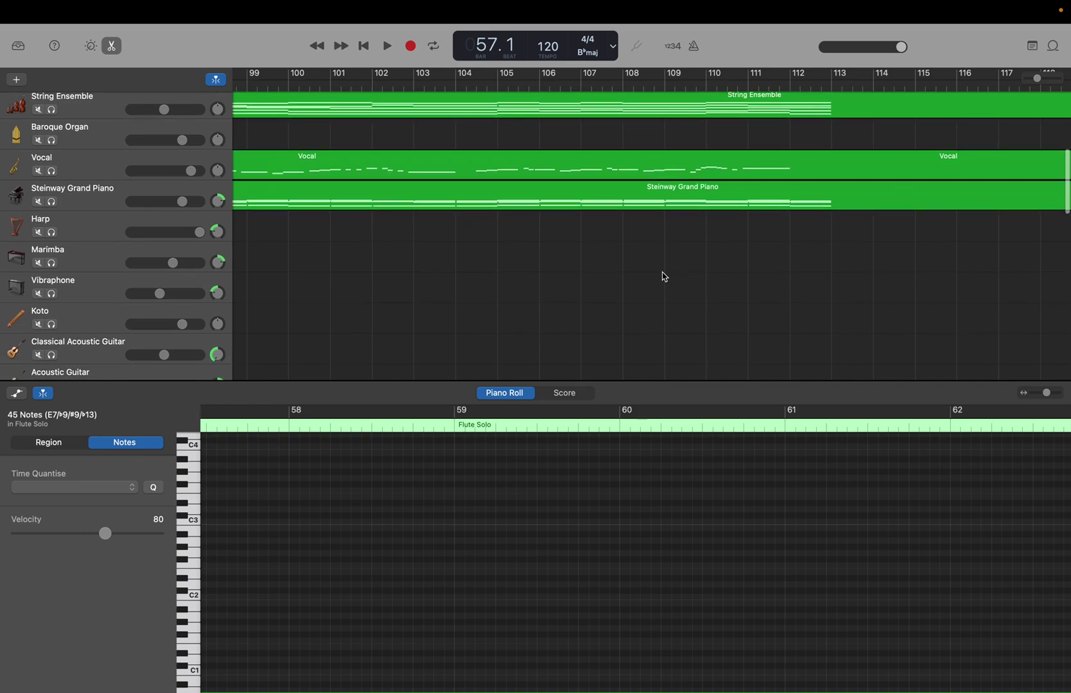
{"action": "scroll", "coordinate": [664, 277], "scroll_direction": "up", "scroll_amount": 2}
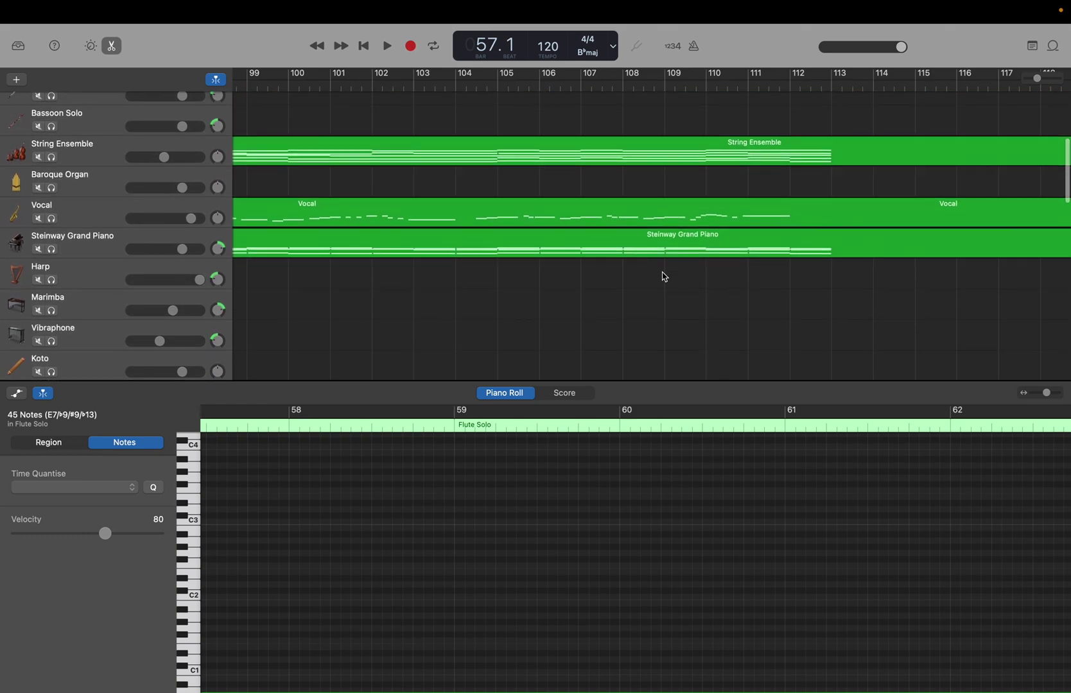
{"action": "scroll", "coordinate": [664, 277], "scroll_direction": "down", "scroll_amount": 1}
{"action": "scroll", "coordinate": [664, 277], "scroll_direction": "up", "scroll_amount": 6}
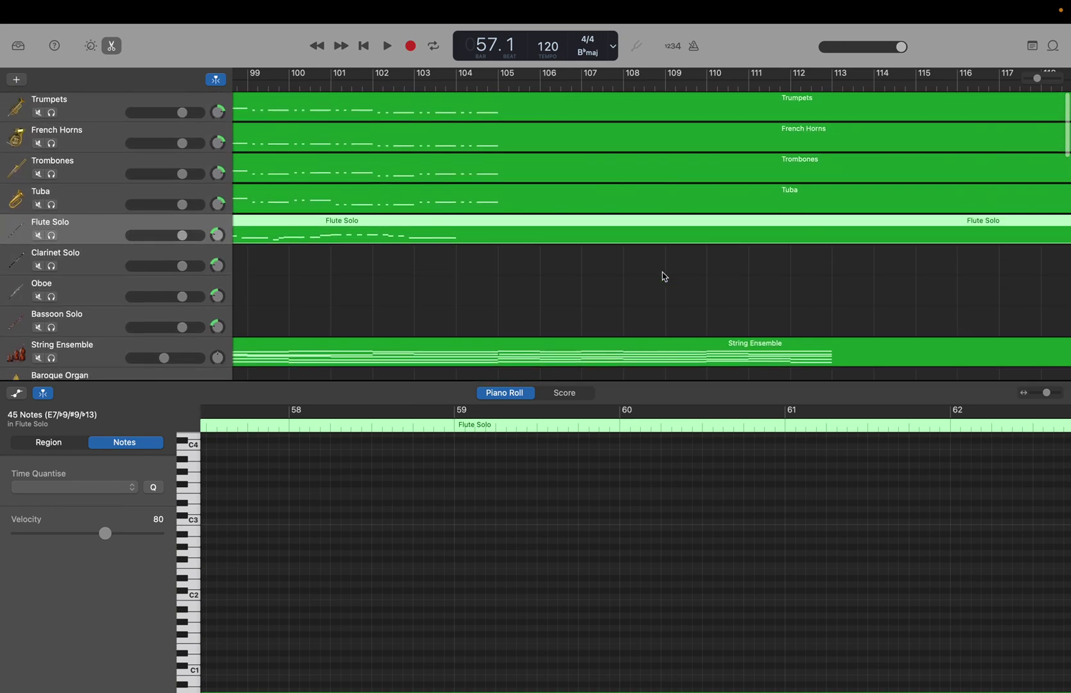